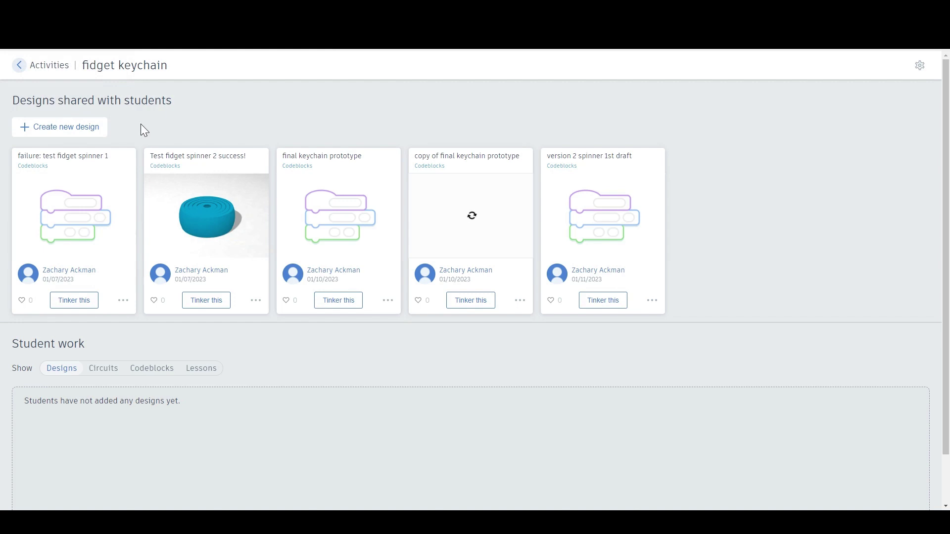
Step: Create a new Codeblocks design and rename it 'fidget for youtube'
left_click(93, 131)
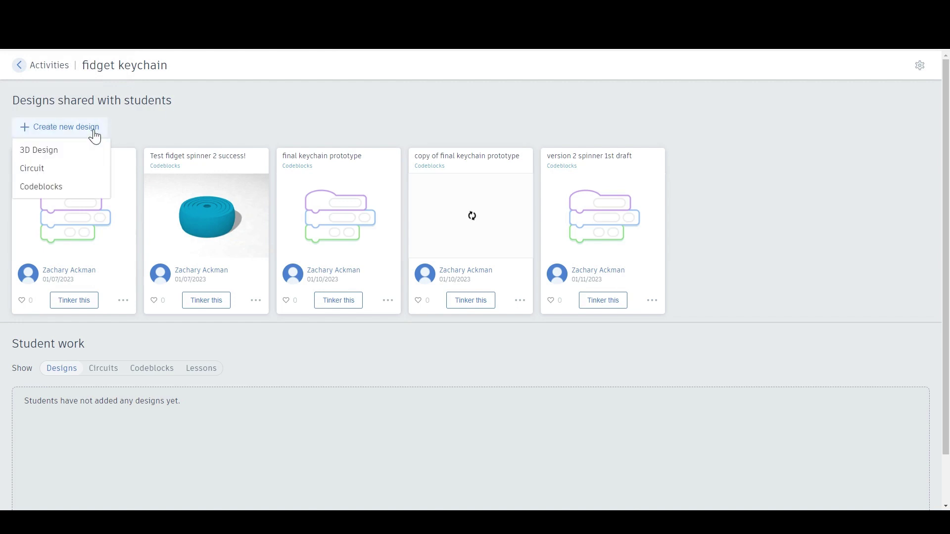
left_click(58, 188)
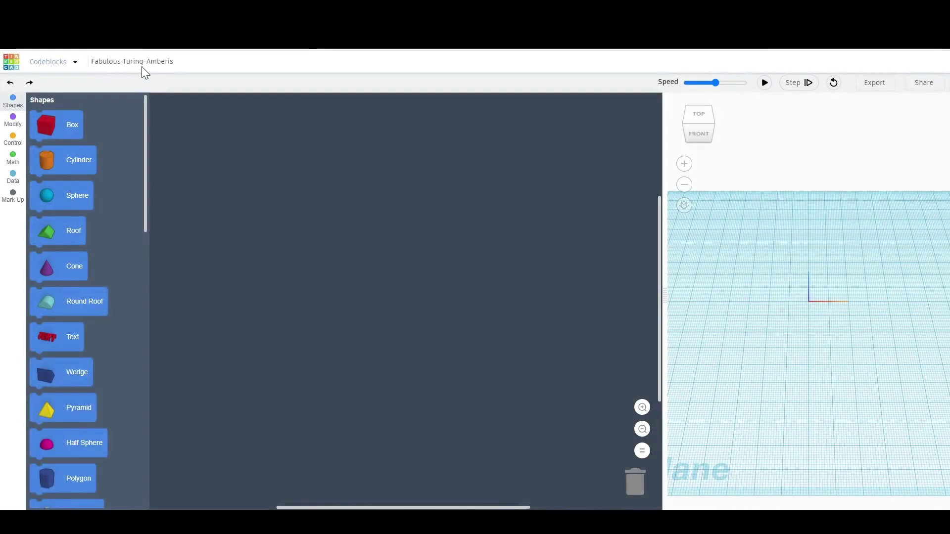
left_click(149, 61)
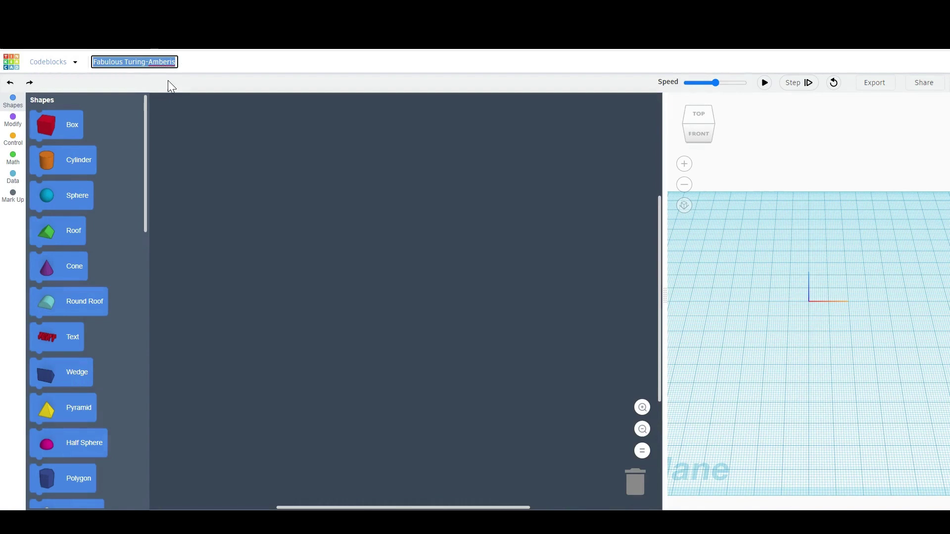
type("fidget")
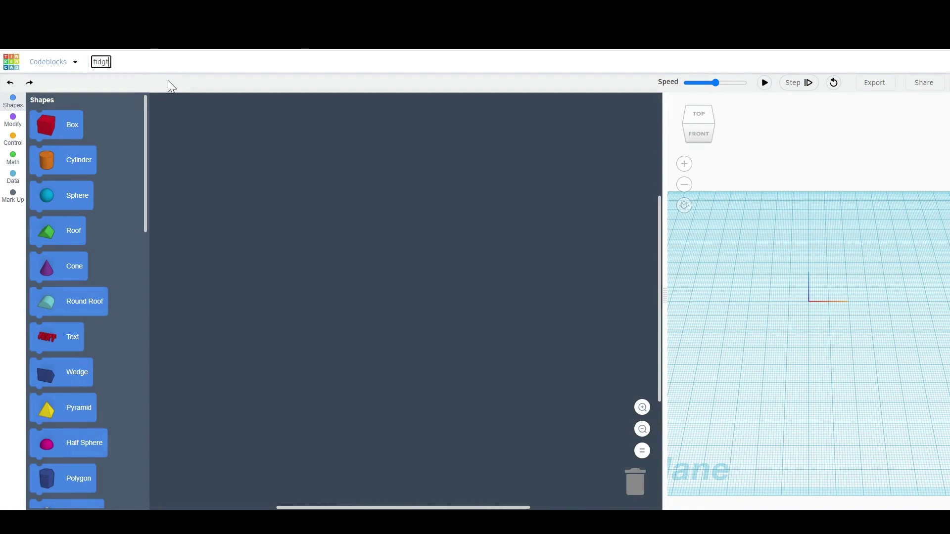
key("BackSpace")
type("et for youtube")
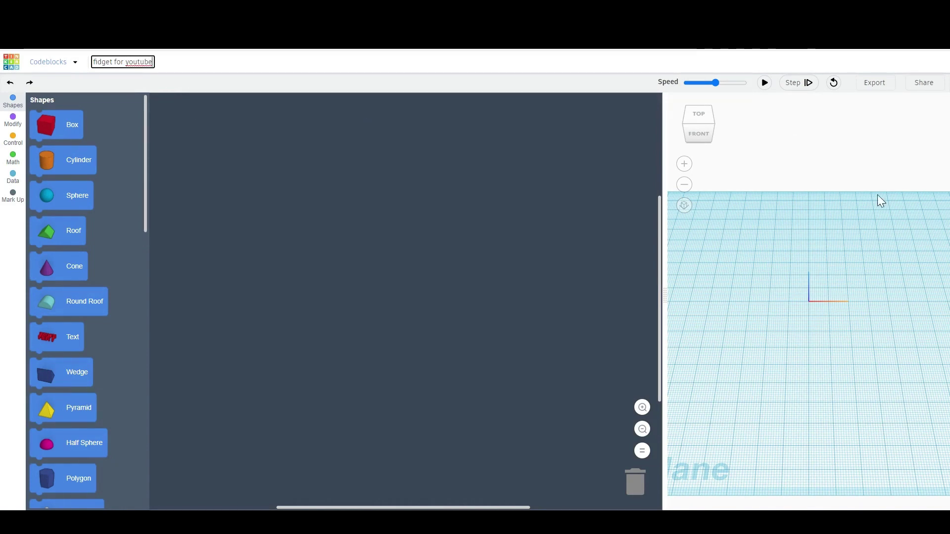
scroll(286, 258, "left", 3)
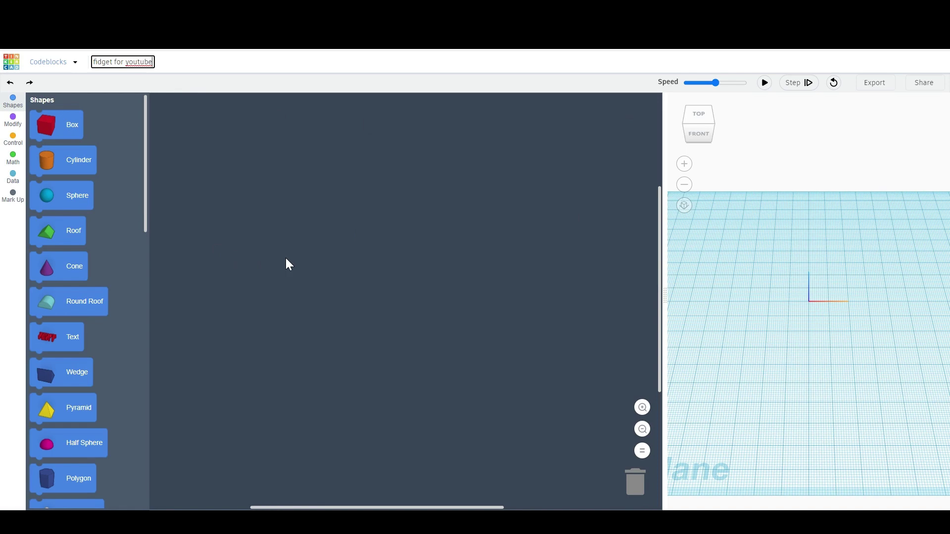
Step: Start a new object containing a sphere with radius 25 and 568 steps
left_click(13, 120)
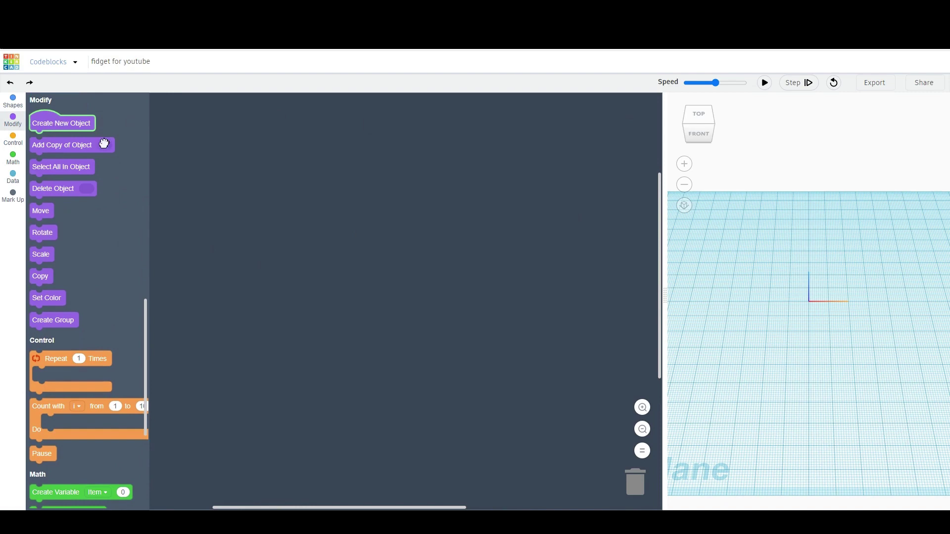
left_click_drag(55, 123, 185, 110)
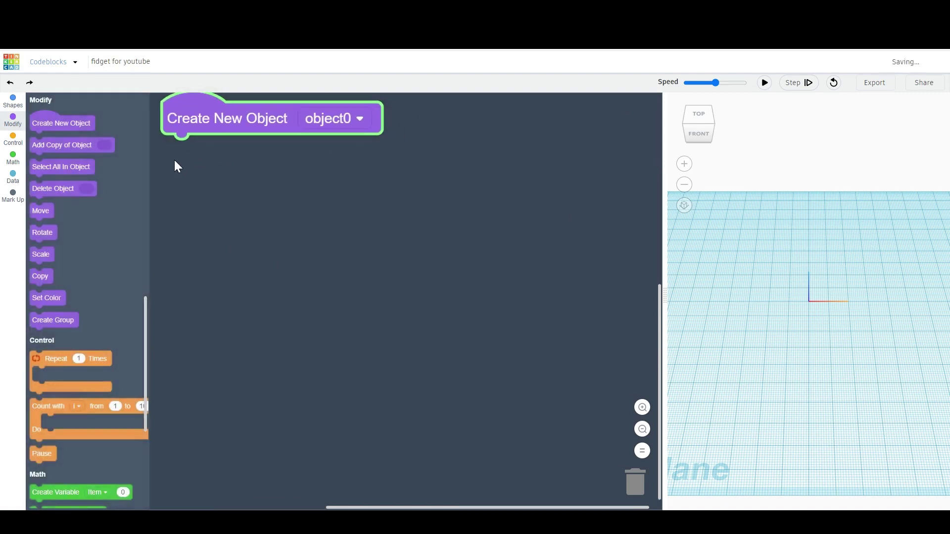
left_click(13, 102)
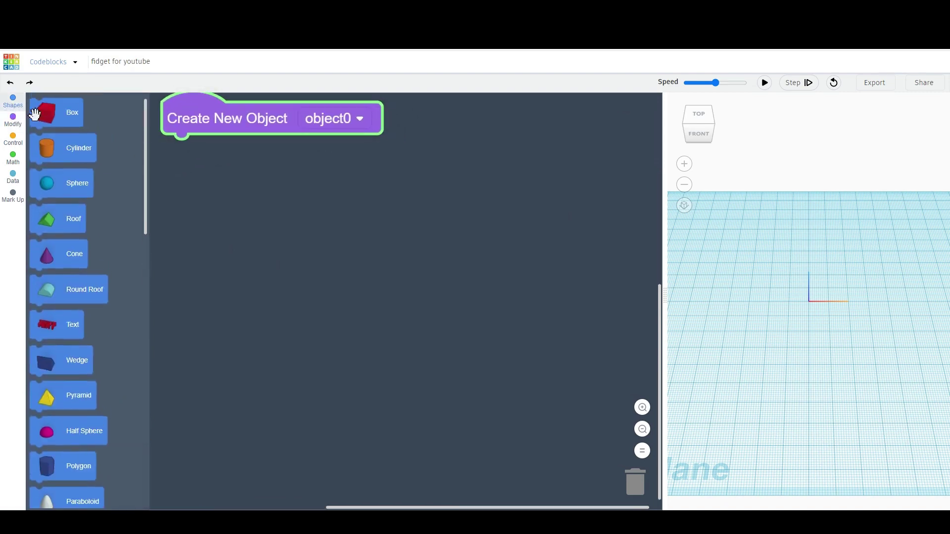
left_click_drag(55, 194, 178, 149)
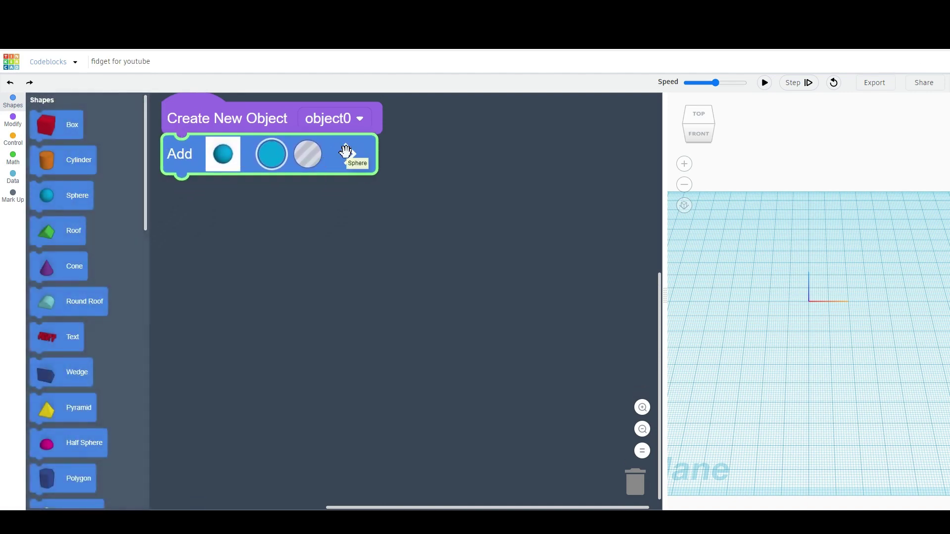
left_click(346, 151)
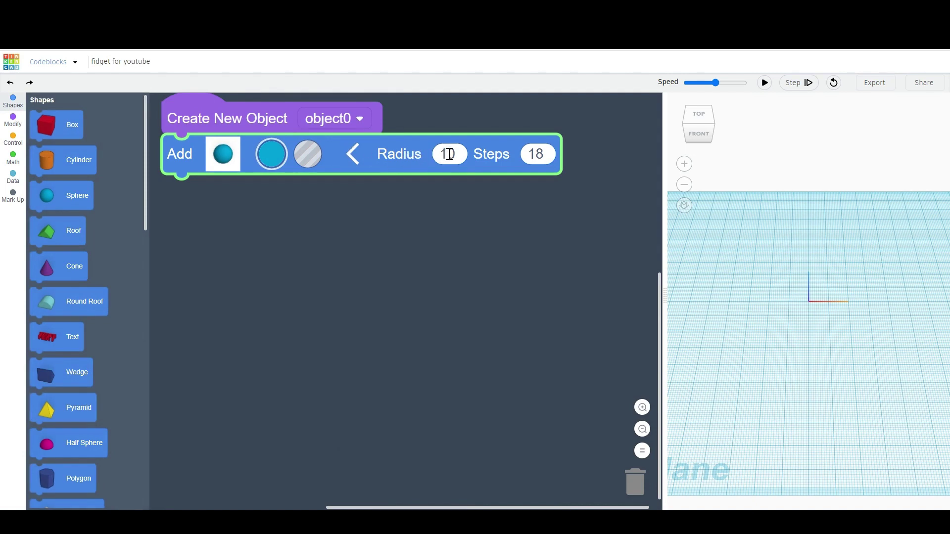
type("25")
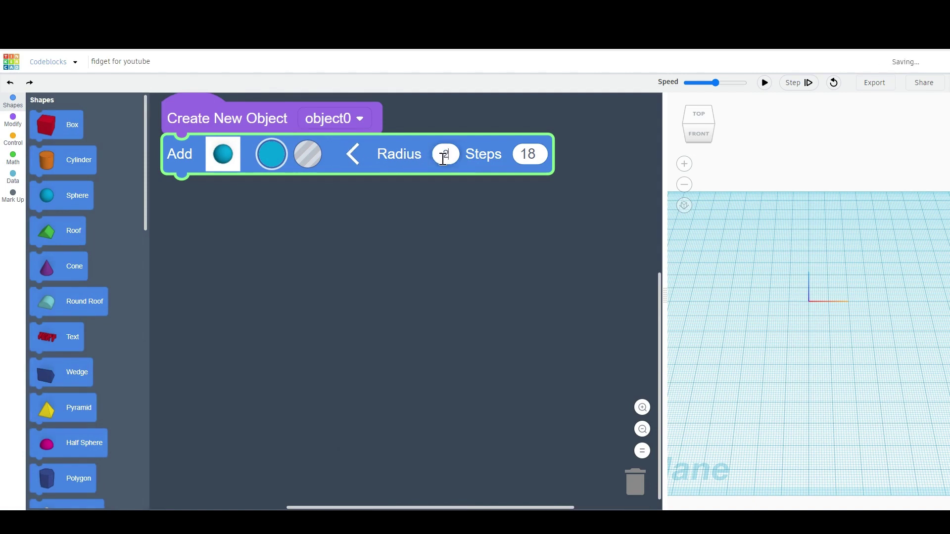
left_click(537, 153)
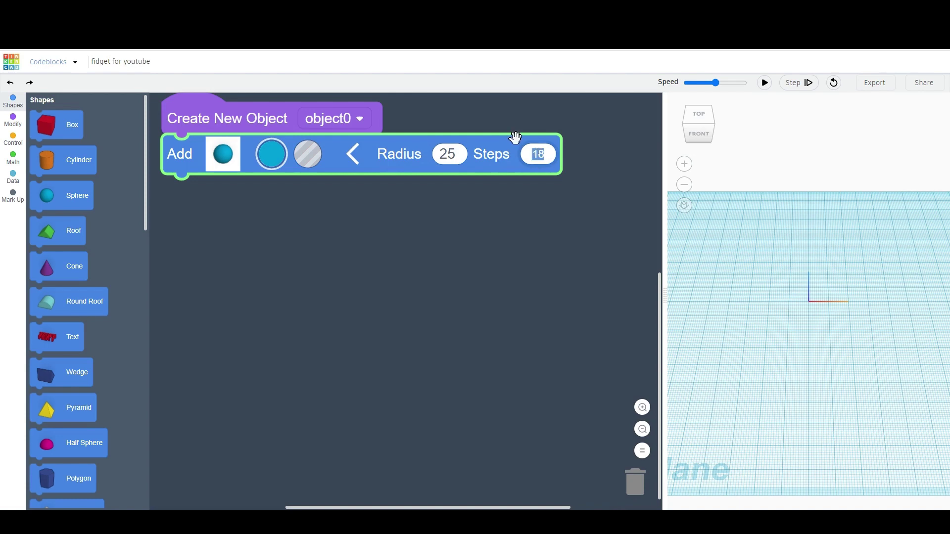
type("568")
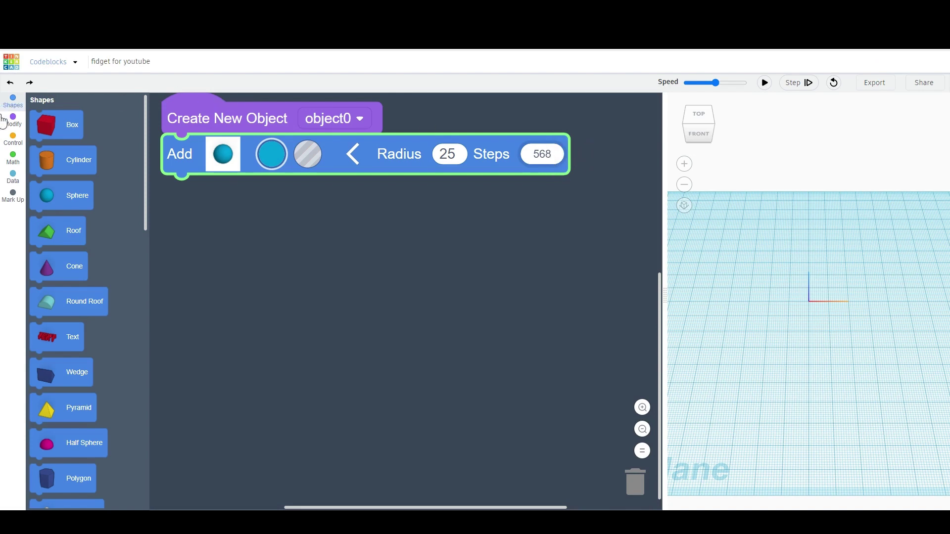
Step: Add a tube under the sphere with radius 5, wall thickness 2.5 and height 15
scroll(57, 257, "down", 3)
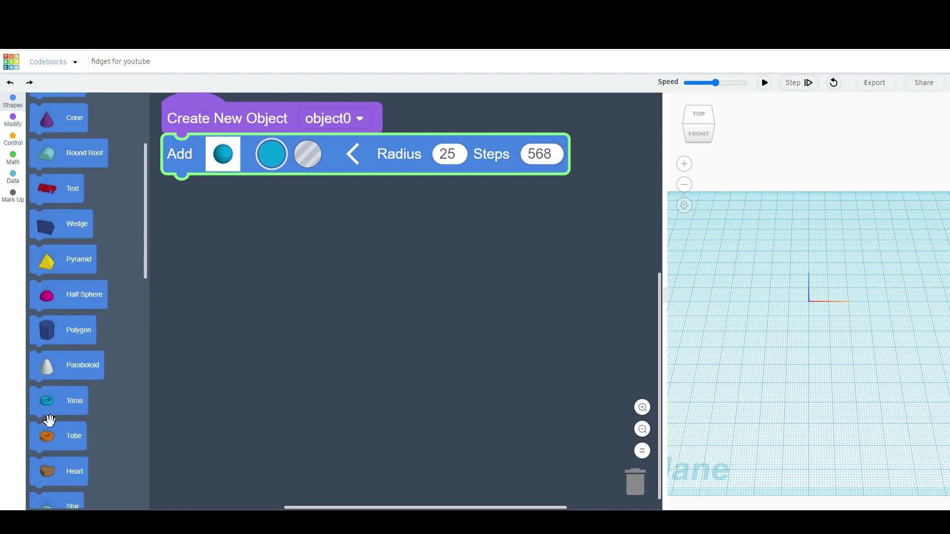
left_click_drag(47, 435, 173, 196)
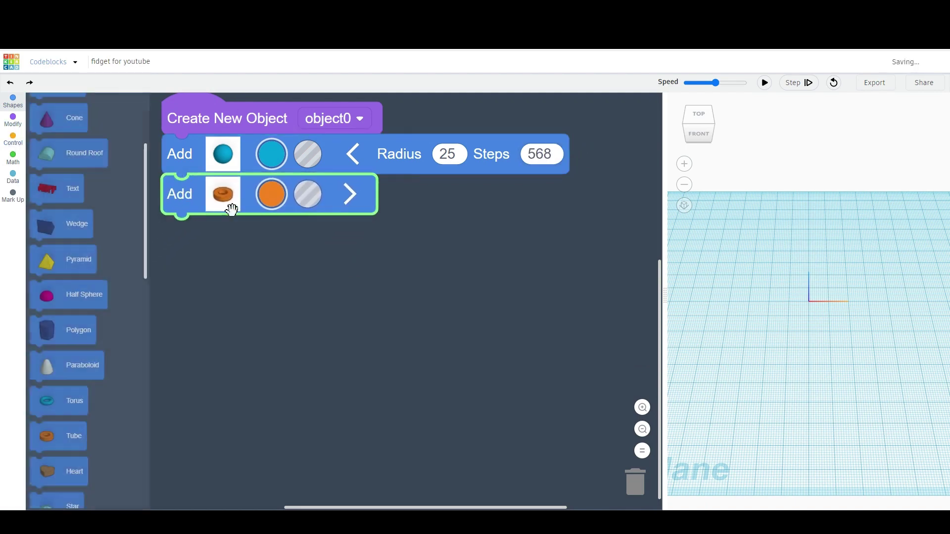
left_click(349, 195)
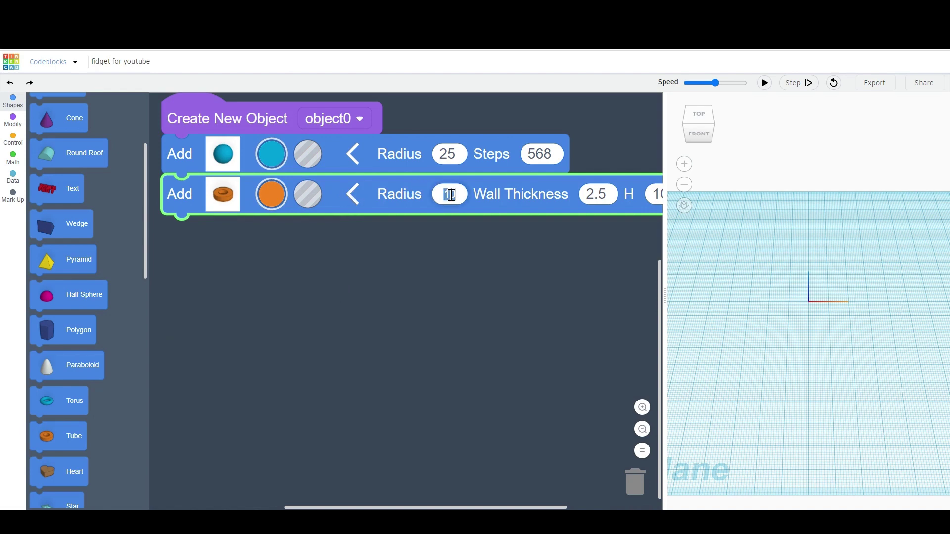
type("5")
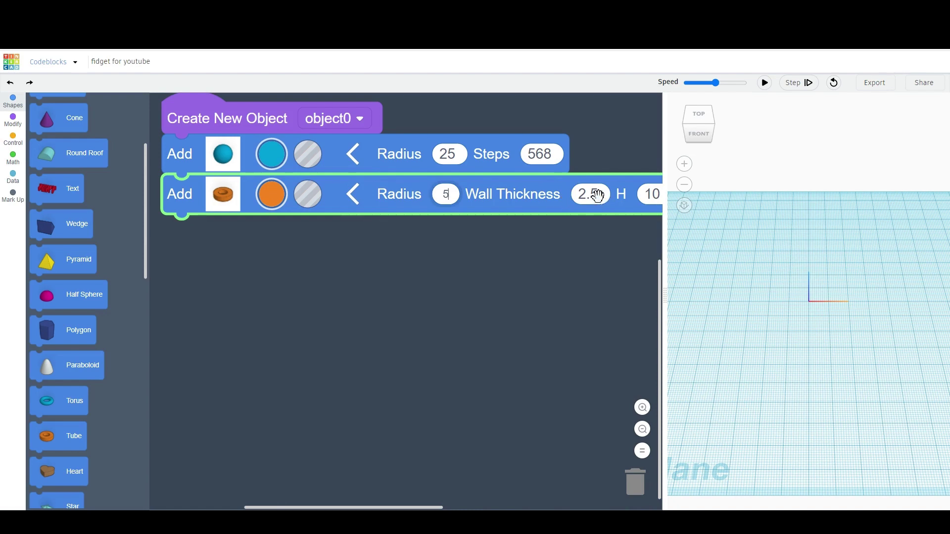
left_click(652, 196)
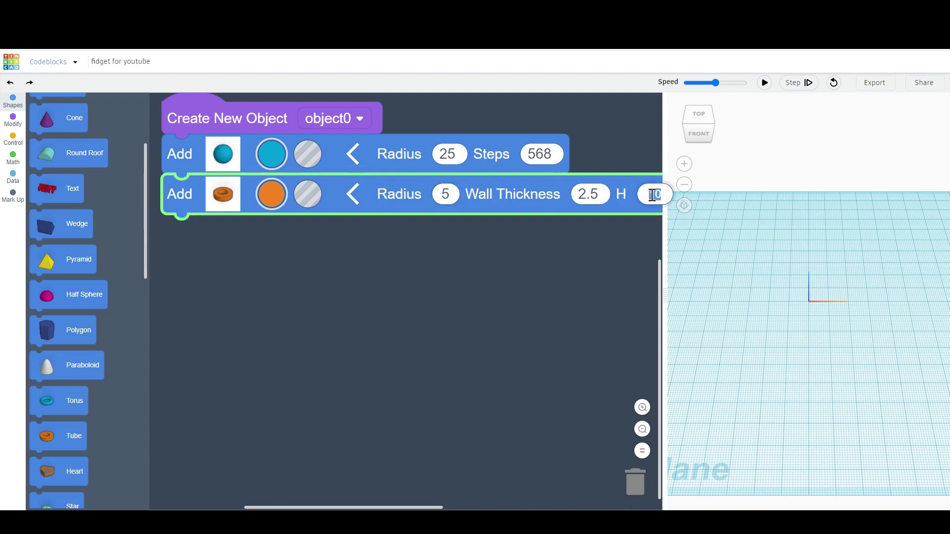
type("15")
Step: Add a move block shifting the object 27 along Y
left_click(13, 121)
scroll(58, 239, "down", 1)
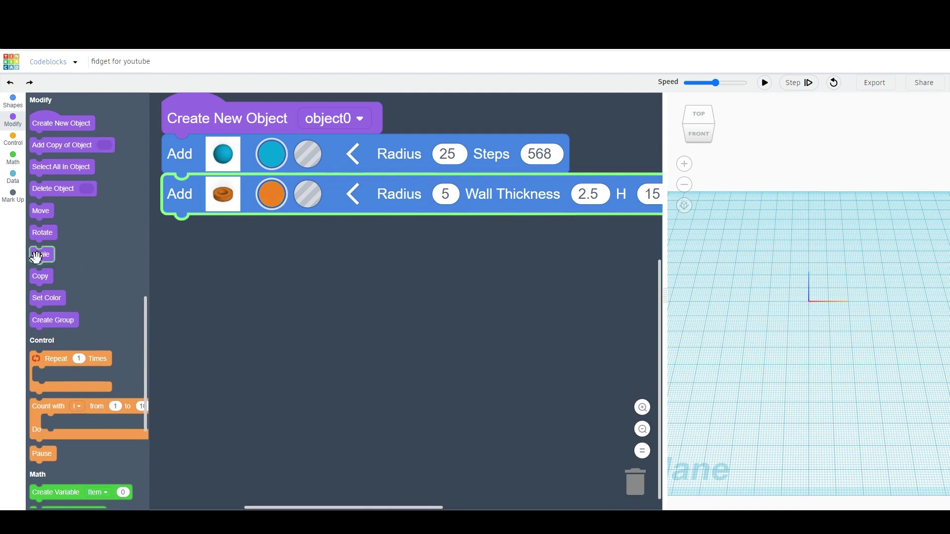
left_click_drag(44, 215, 198, 232)
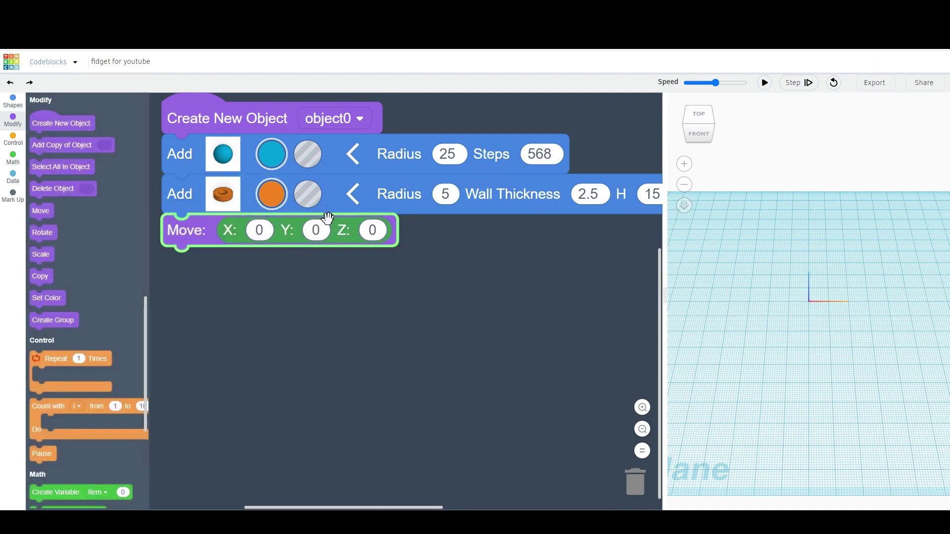
type("27")
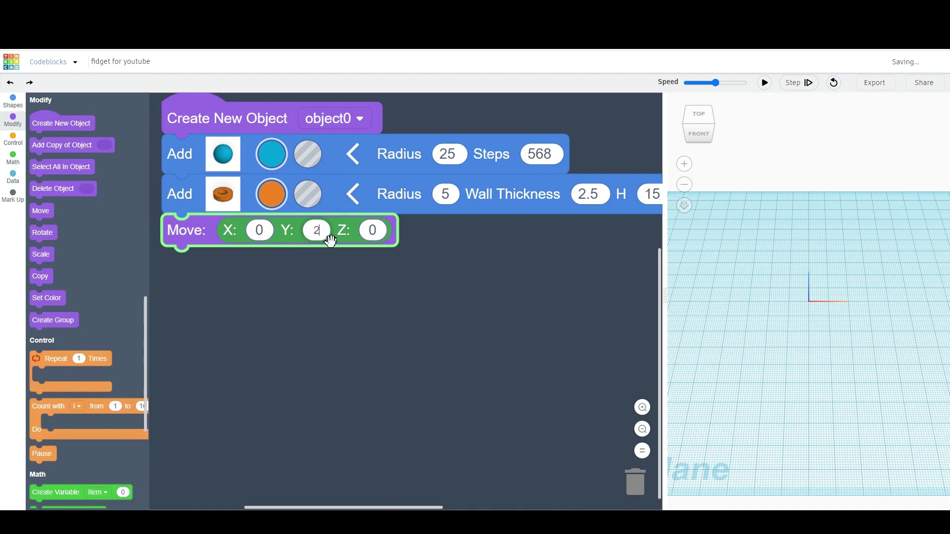
Step: Add a radius-23, 568-step sphere hole and group all shapes built so far
left_click(12, 100)
left_click_drag(52, 187, 179, 255)
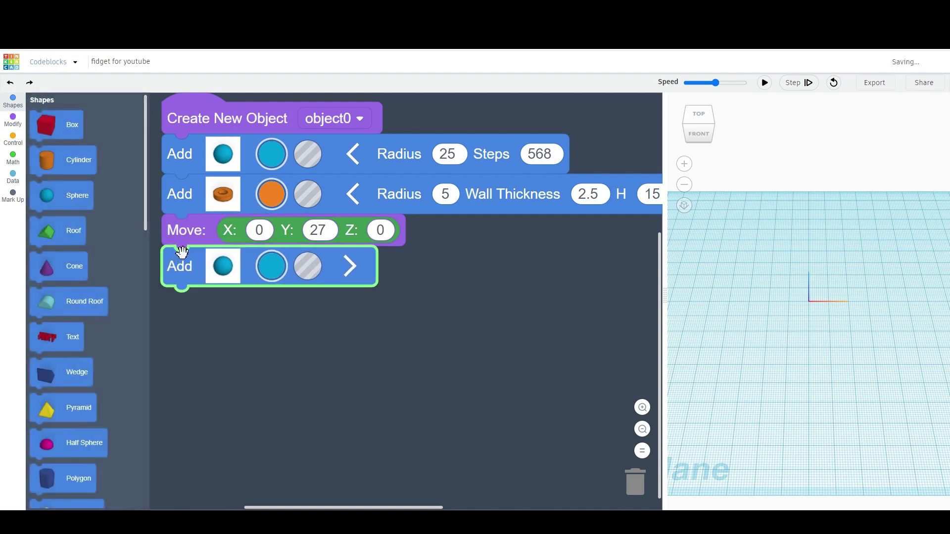
left_click(308, 265)
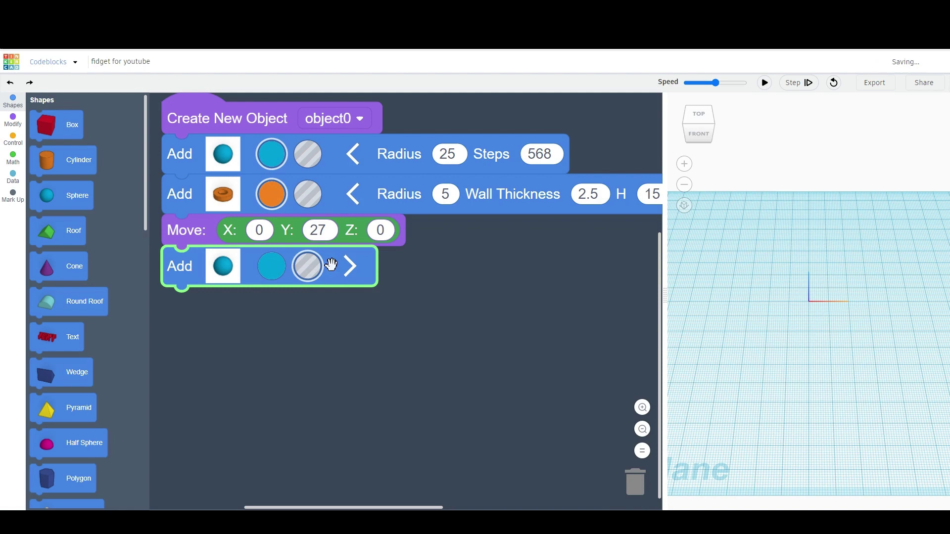
left_click(350, 264)
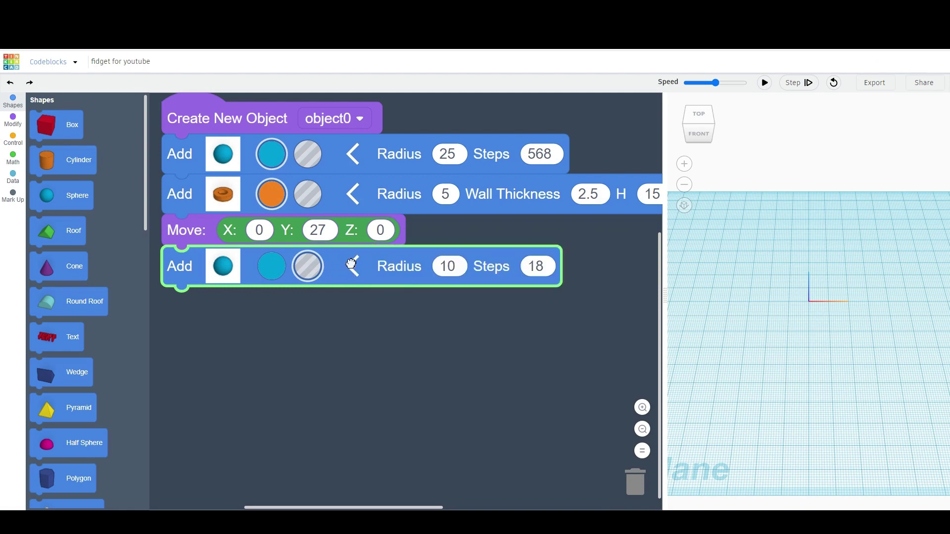
left_click(452, 266)
type("23")
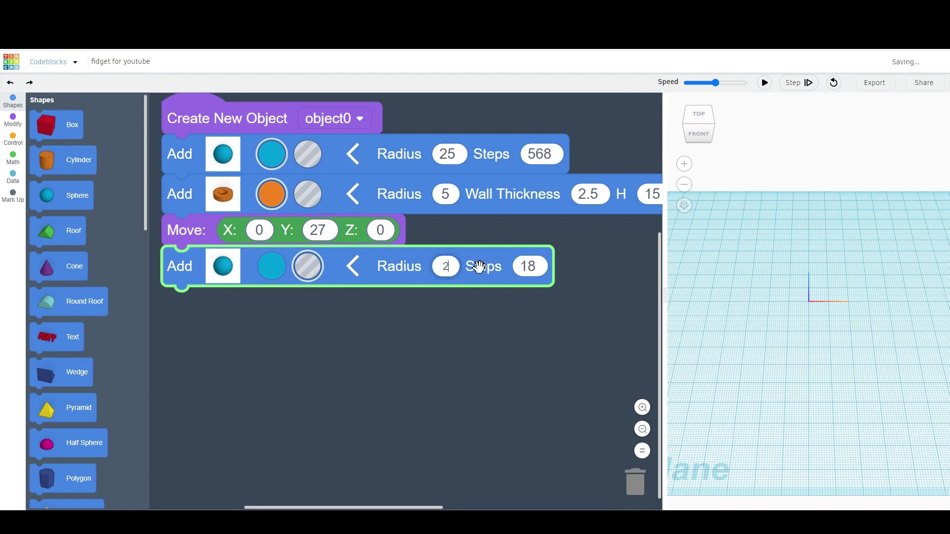
left_click(544, 266)
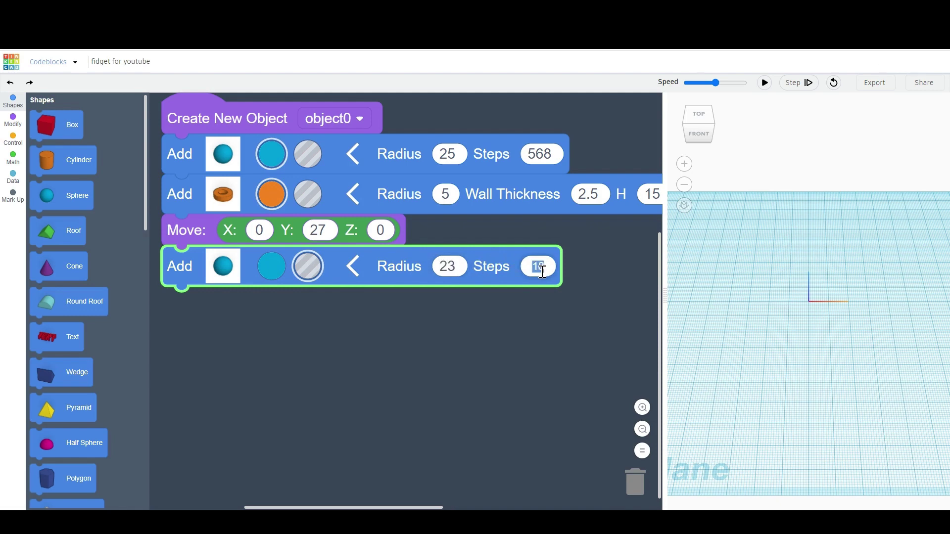
type("568")
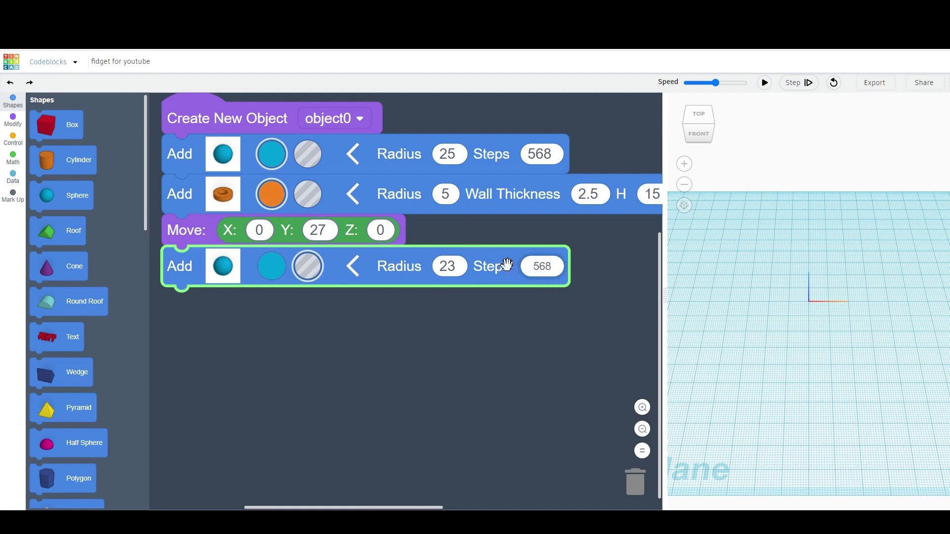
left_click(13, 120)
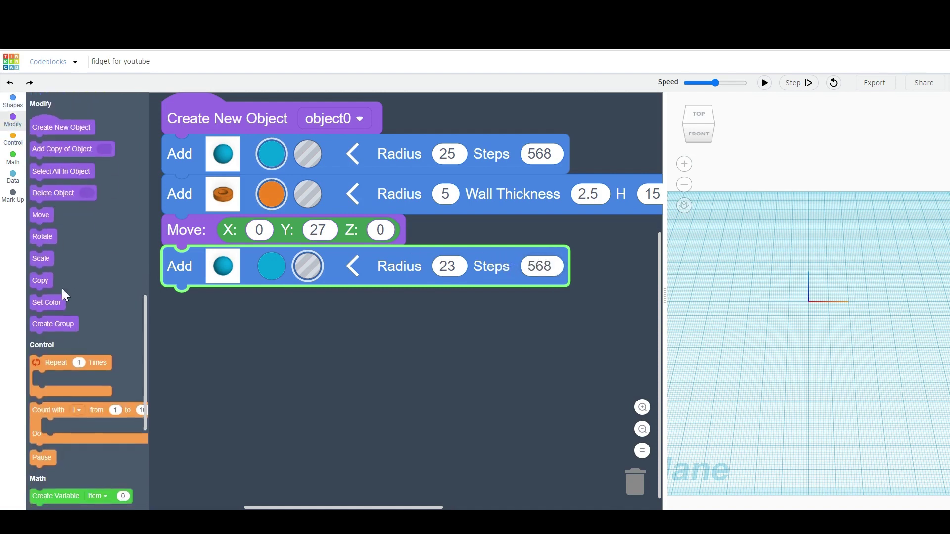
left_click_drag(58, 317, 188, 292)
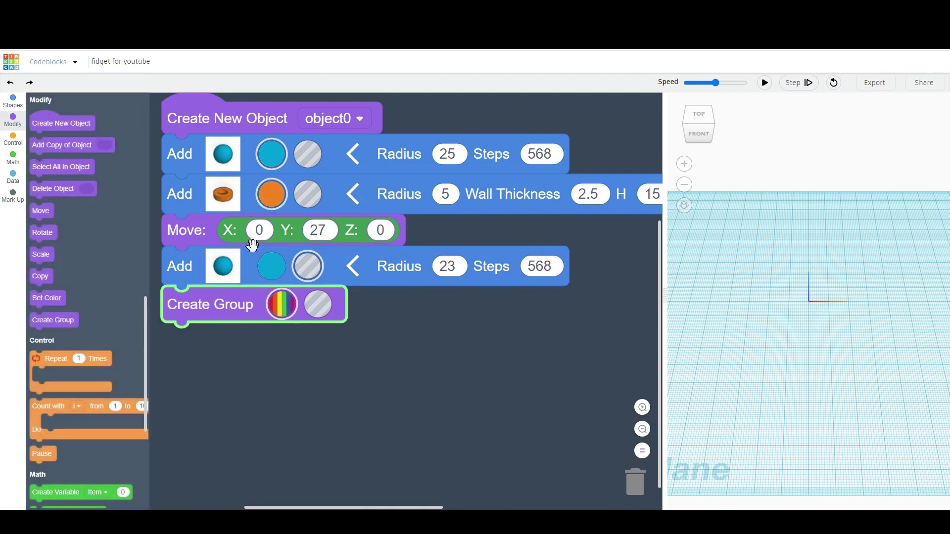
Step: Add a solid sphere with radius 22.5 and 568 steps below the group
left_click(16, 104)
left_click_drag(48, 193, 183, 334)
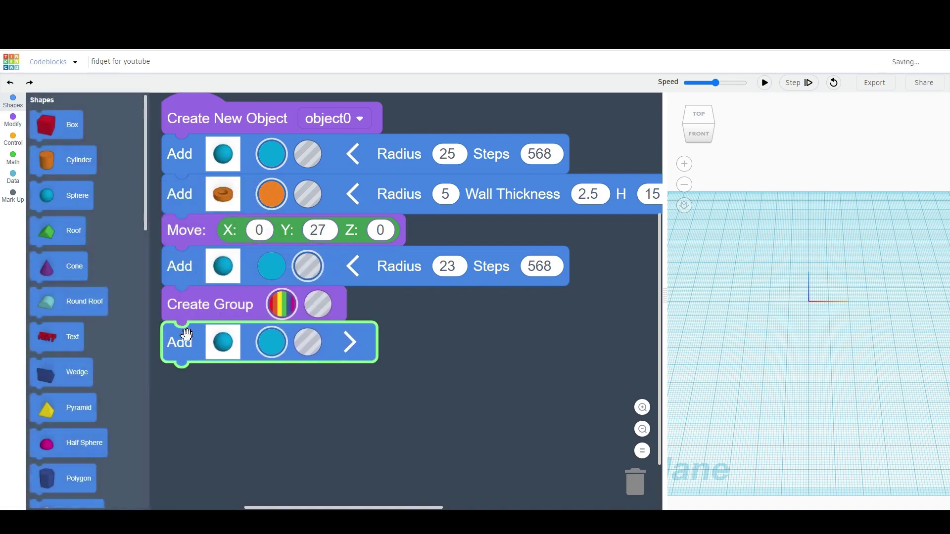
left_click(350, 341)
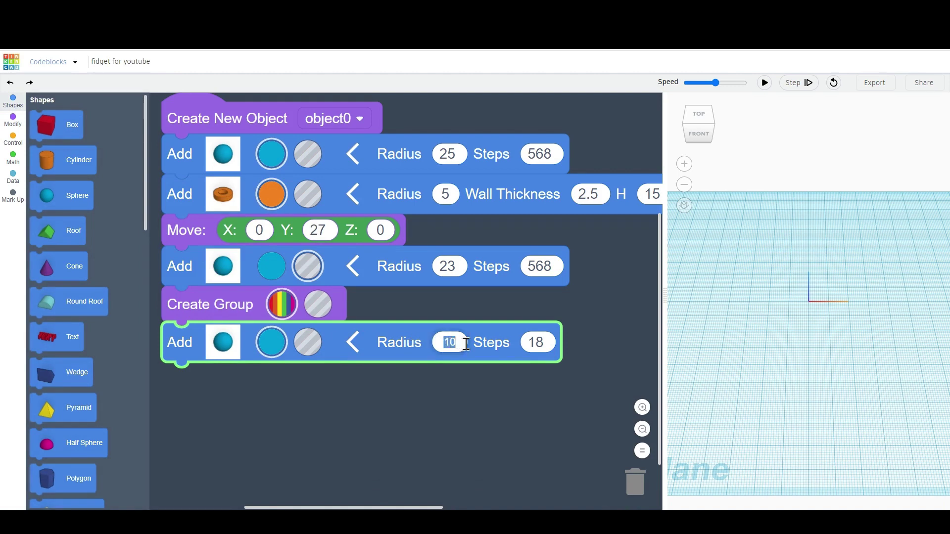
type("22.5")
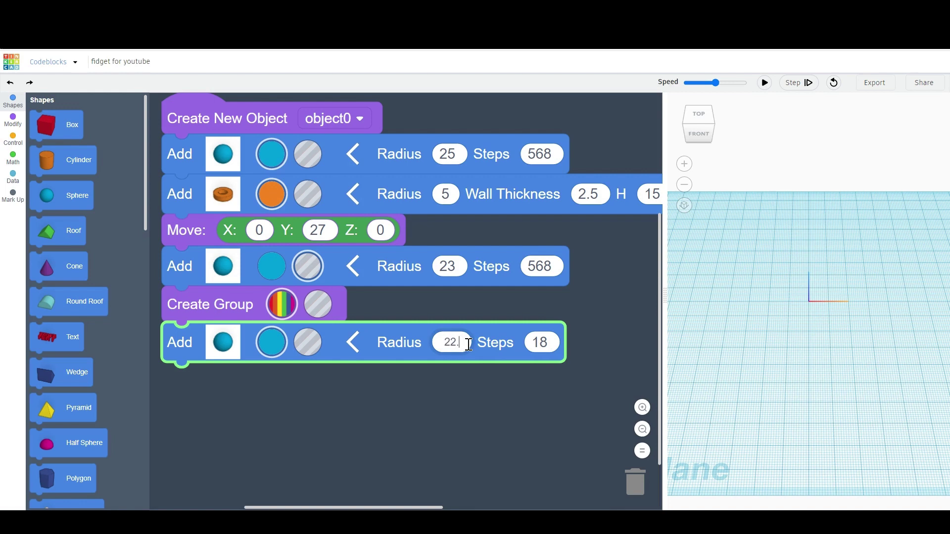
left_click(556, 346)
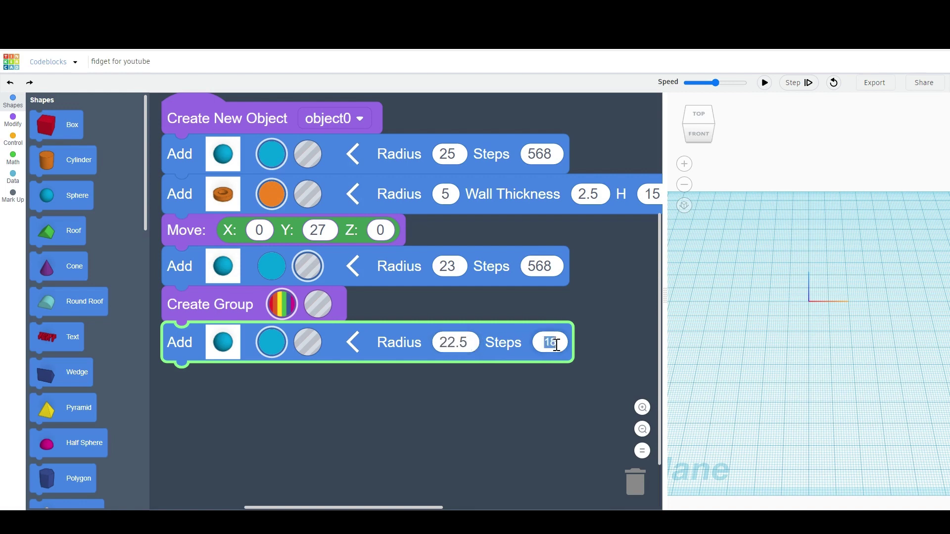
type("568")
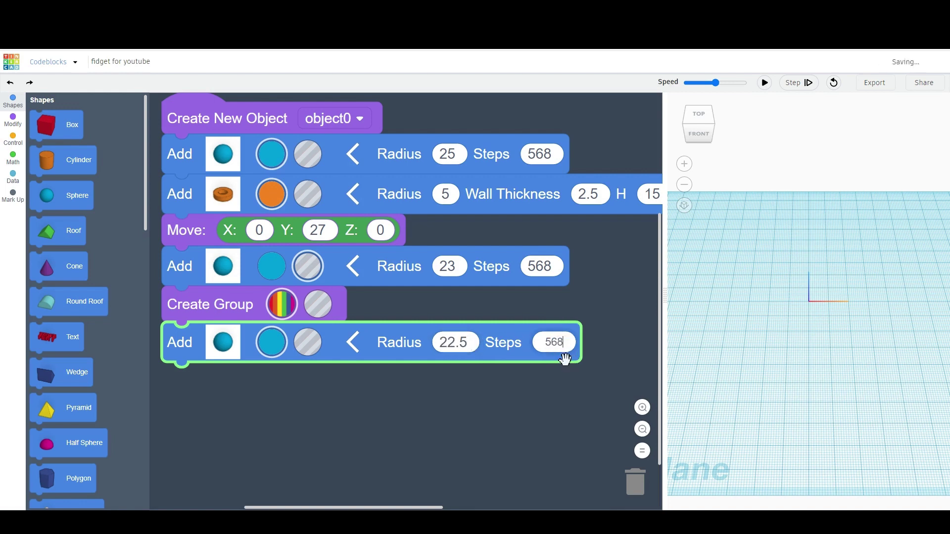
Step: Add a radius-20.5, 568-step sphere hole and group the second ring's spheres
left_click_drag(45, 190, 168, 376)
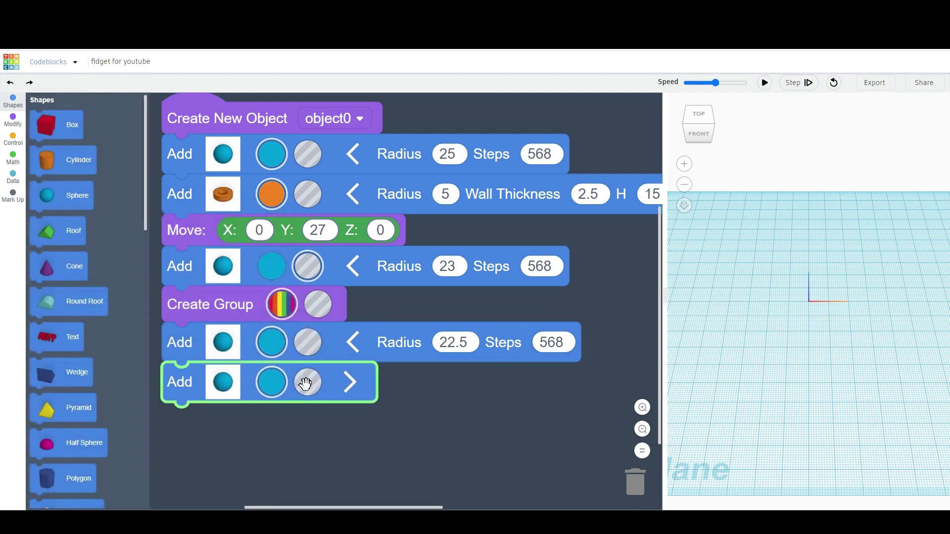
left_click(307, 383)
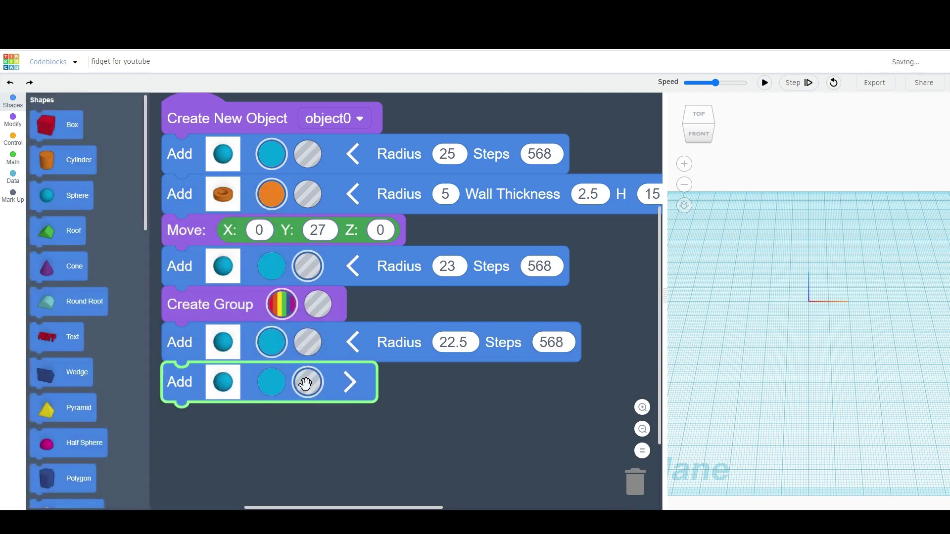
left_click(348, 381)
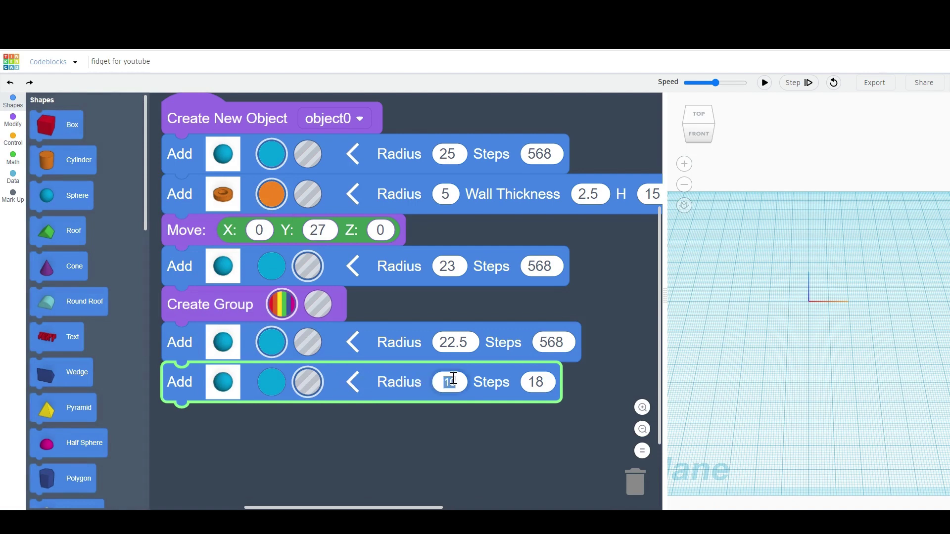
type("20.5")
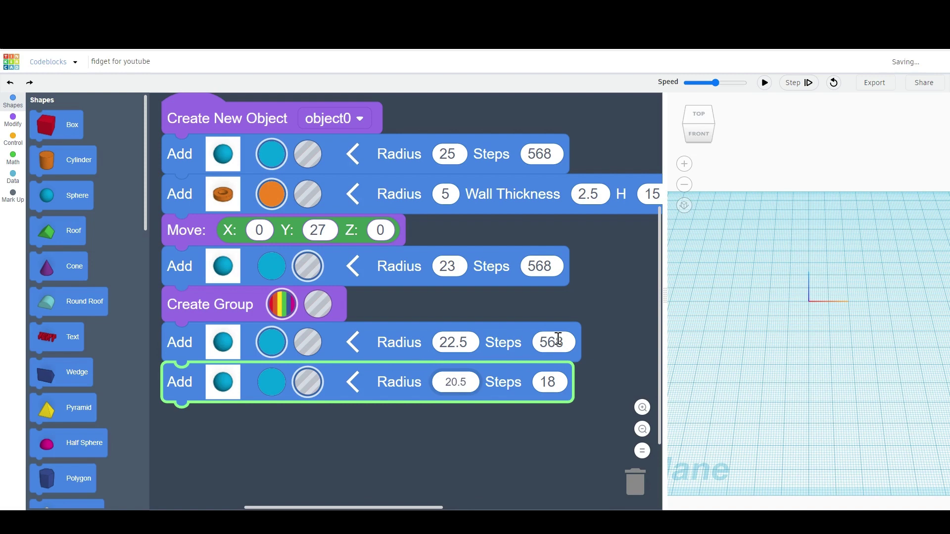
key("Return")
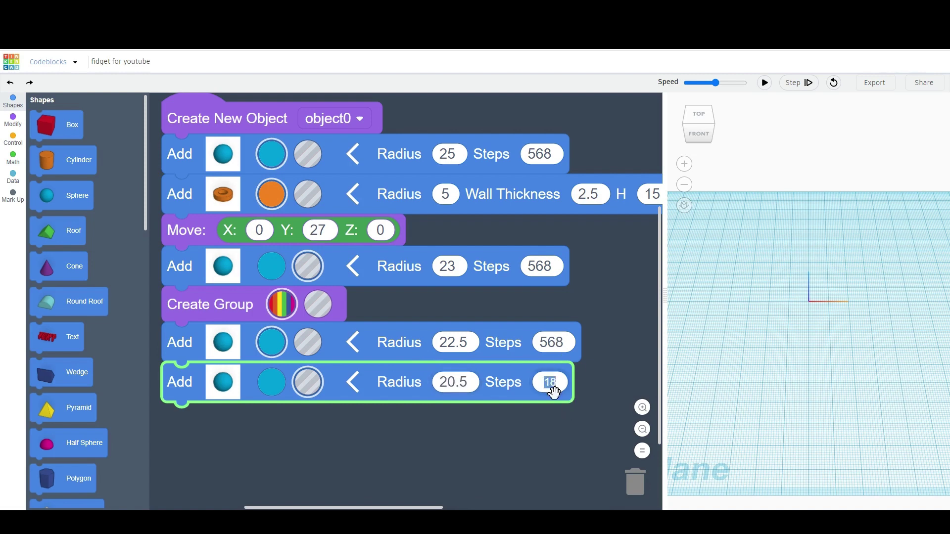
type("568")
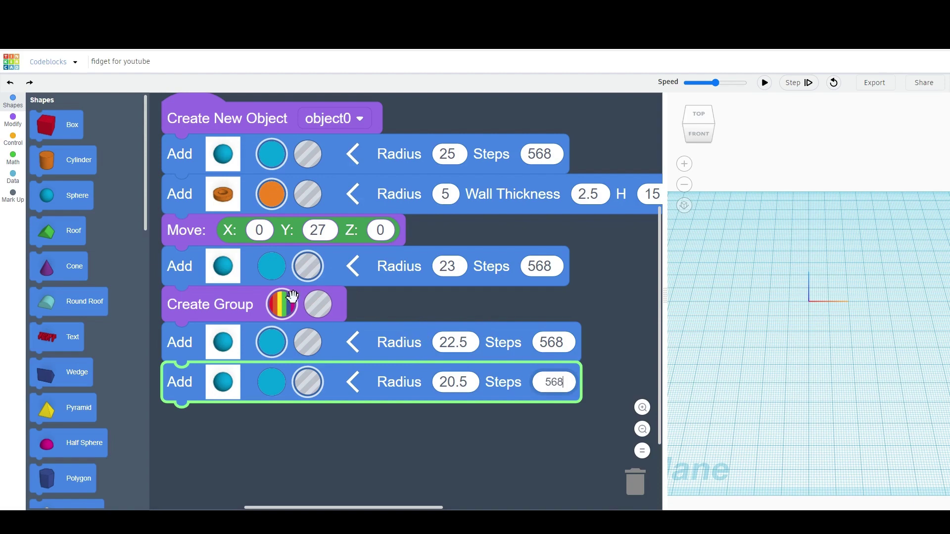
scroll(292, 297, "down", 2)
left_click(10, 144)
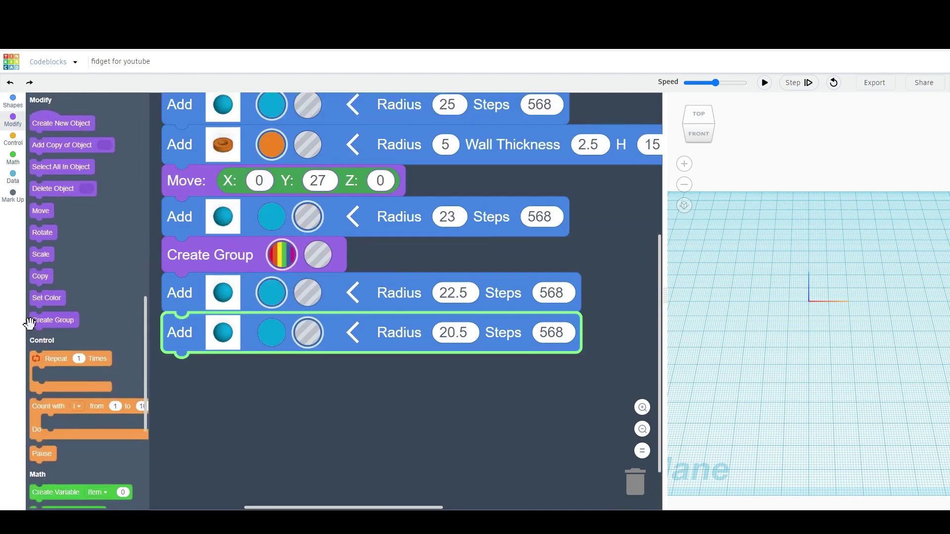
left_click_drag(35, 319, 173, 367)
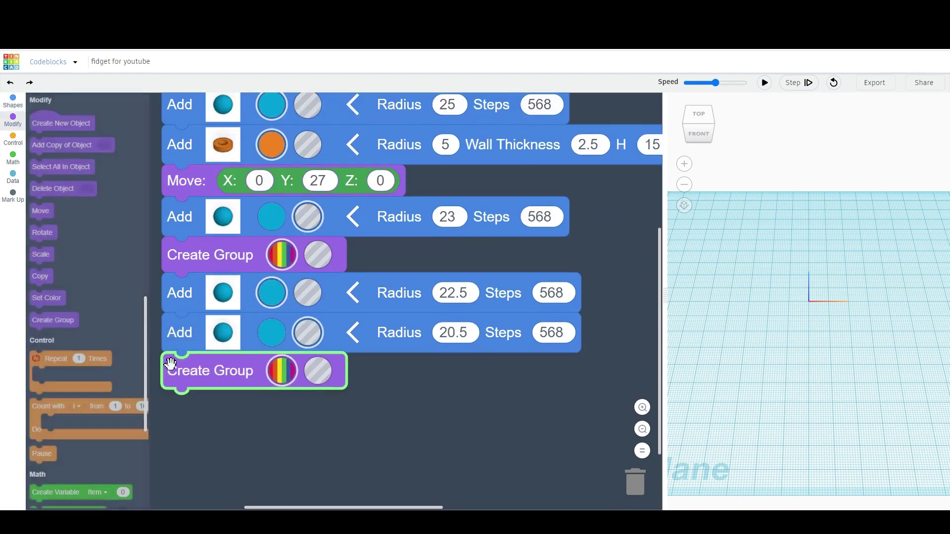
Step: Add a solid sphere with radius 20 and 568 steps below the second group
scroll(376, 275, "down", 2)
scroll(332, 250, "down", 2)
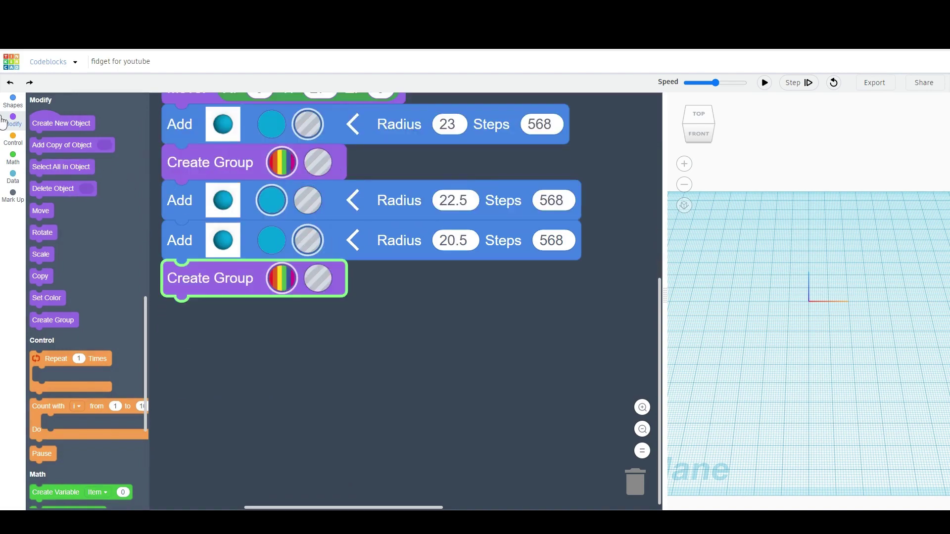
left_click(12, 101)
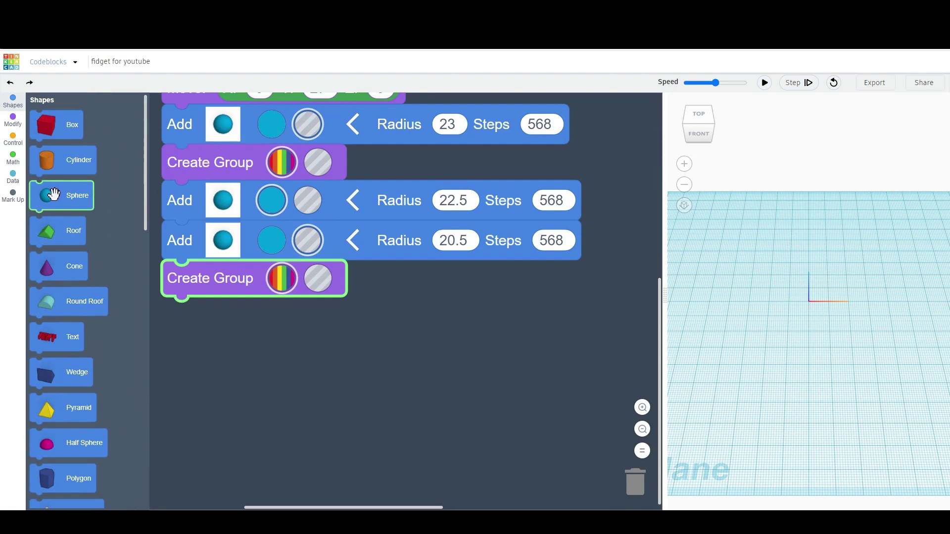
left_click_drag(74, 195, 235, 315)
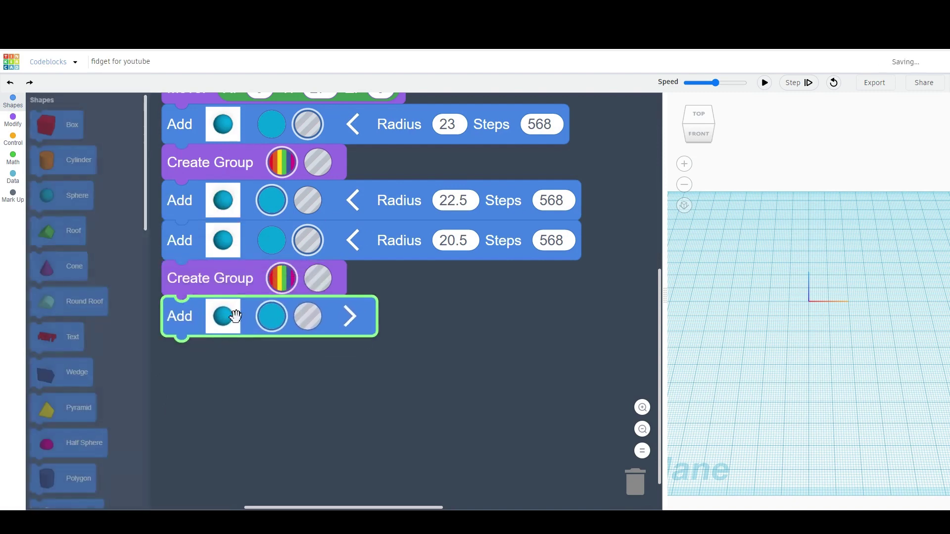
left_click(349, 315)
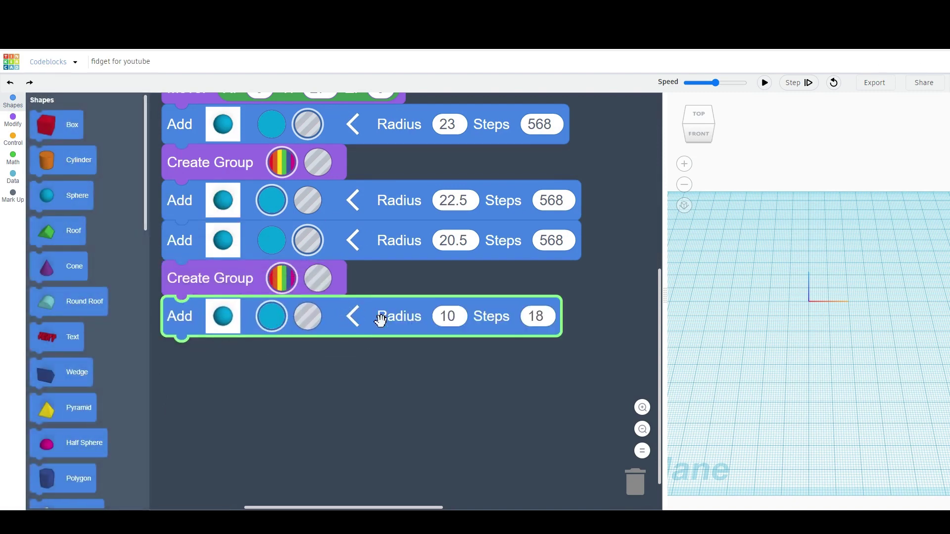
left_click(455, 318)
type("20")
left_click(529, 319)
type("568")
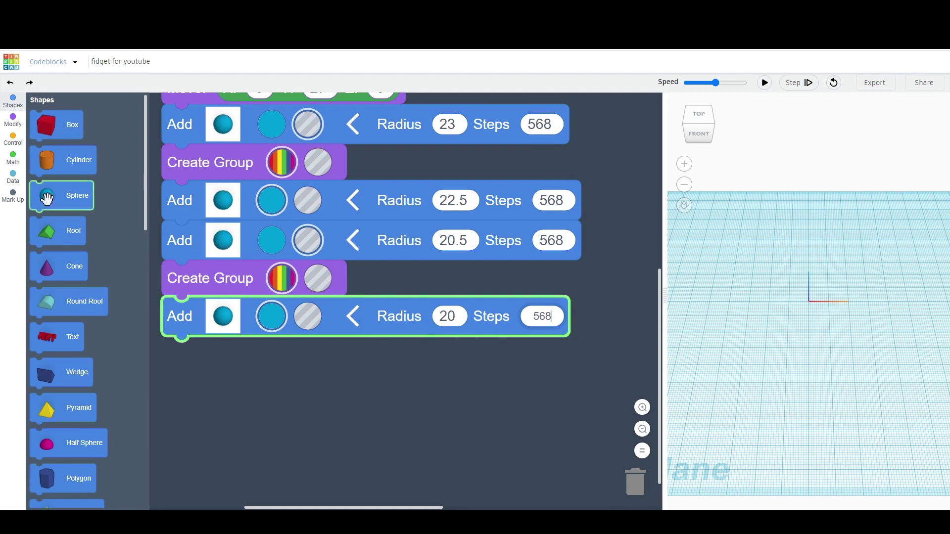
Step: Add a sphere hole with radius 18 and 568 steps beneath it
left_click_drag(47, 199, 184, 360)
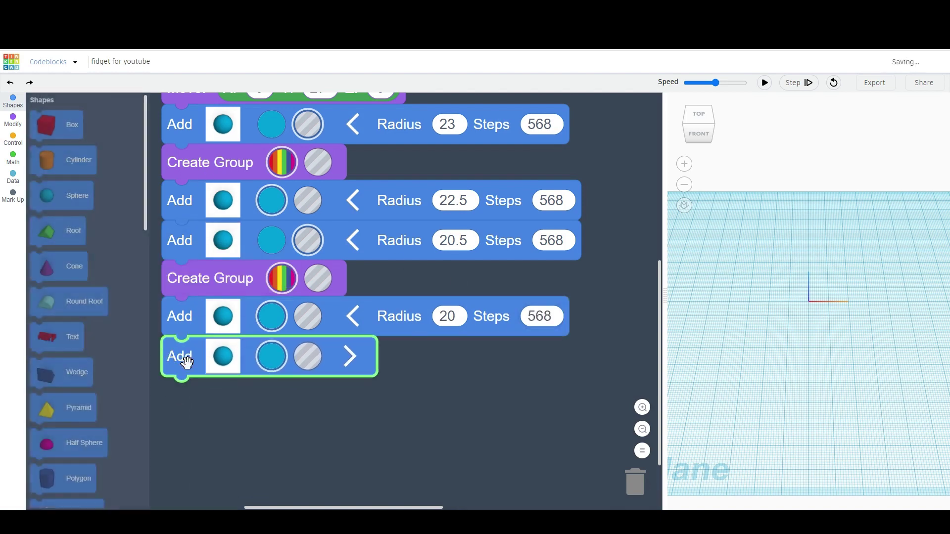
left_click(303, 360)
left_click(351, 357)
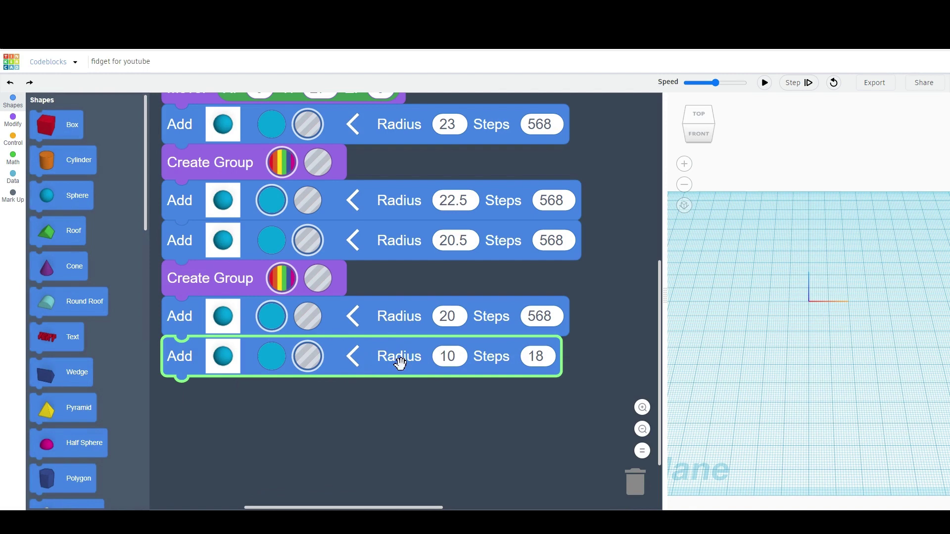
left_click(449, 354)
type("18")
left_click(538, 356)
type("568")
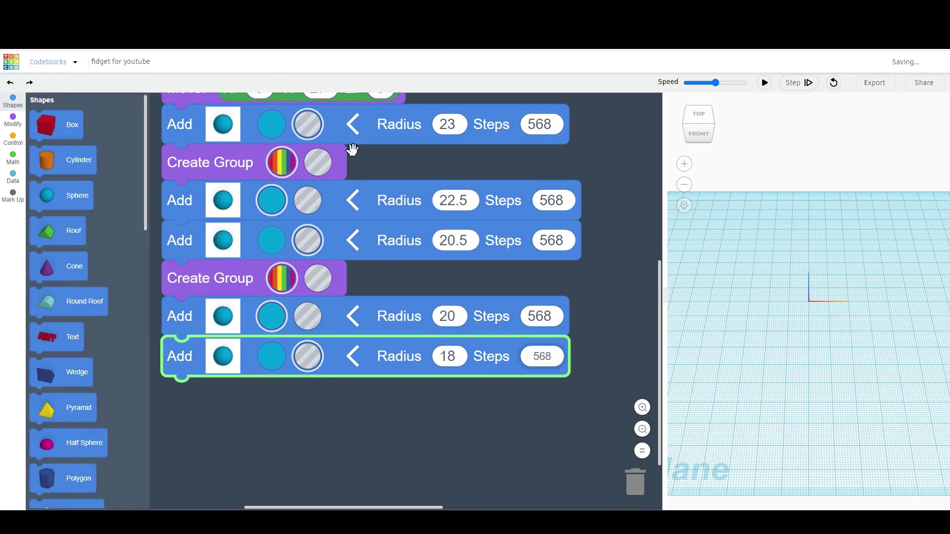
scroll(386, 262, "down", 3)
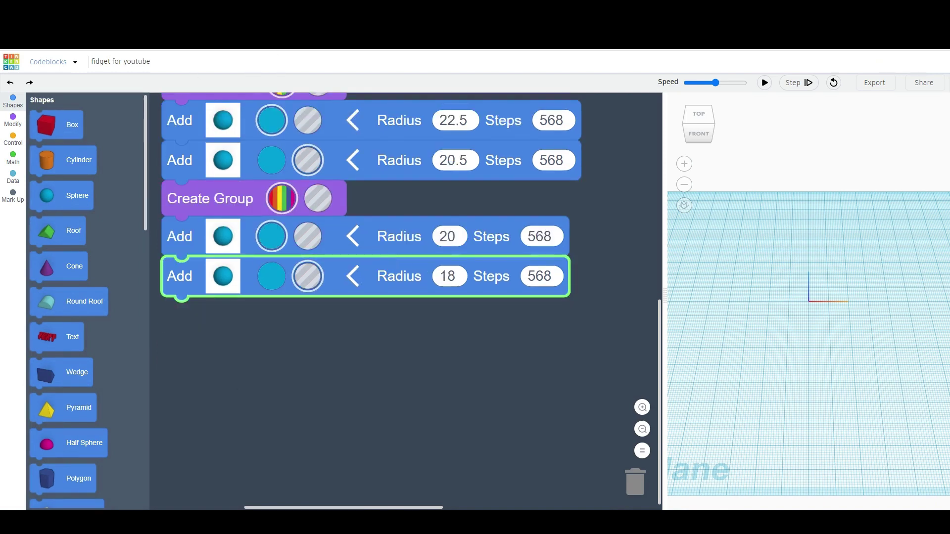
Step: Group the third ring's spheres, then add a solid sphere of radius 17.5 with 568 steps
left_click(13, 119)
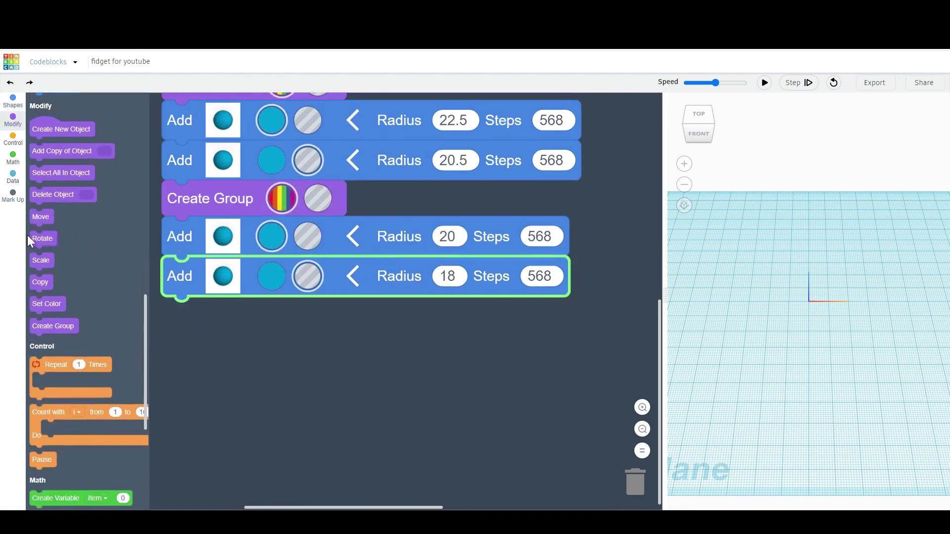
left_click_drag(49, 320, 179, 303)
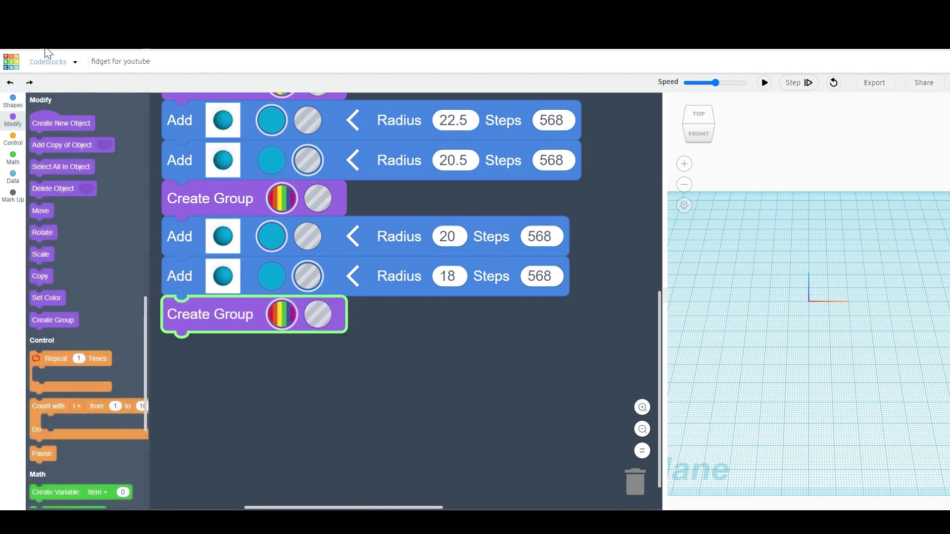
left_click(9, 105)
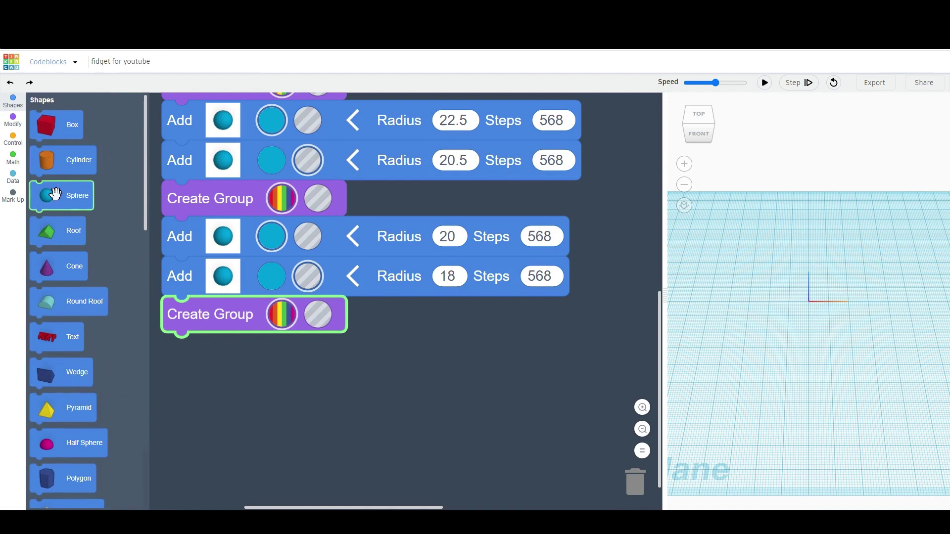
left_click_drag(61, 195, 191, 349)
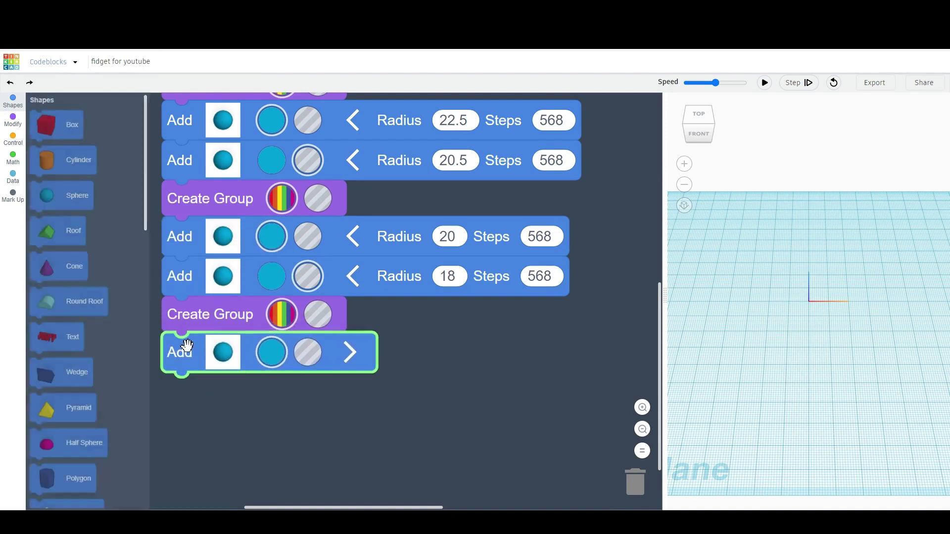
left_click(350, 353)
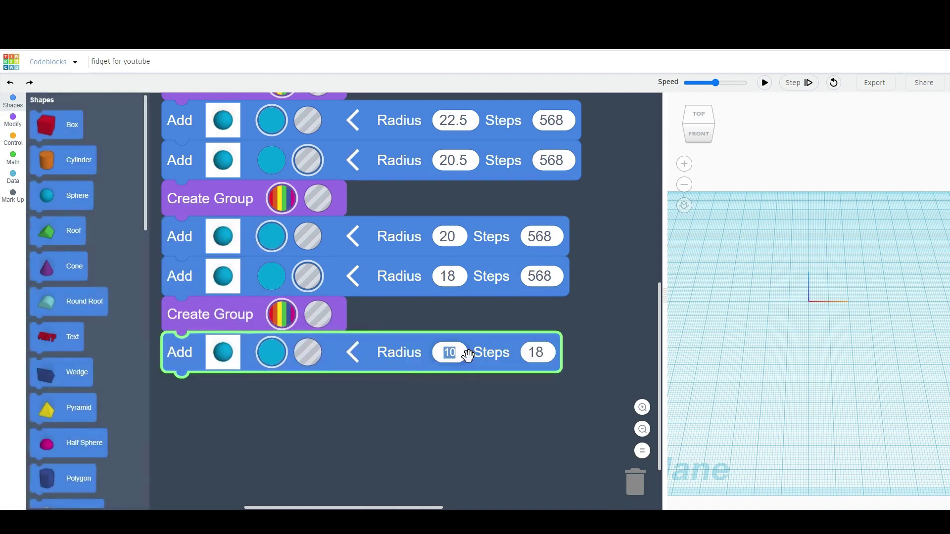
type("17.5")
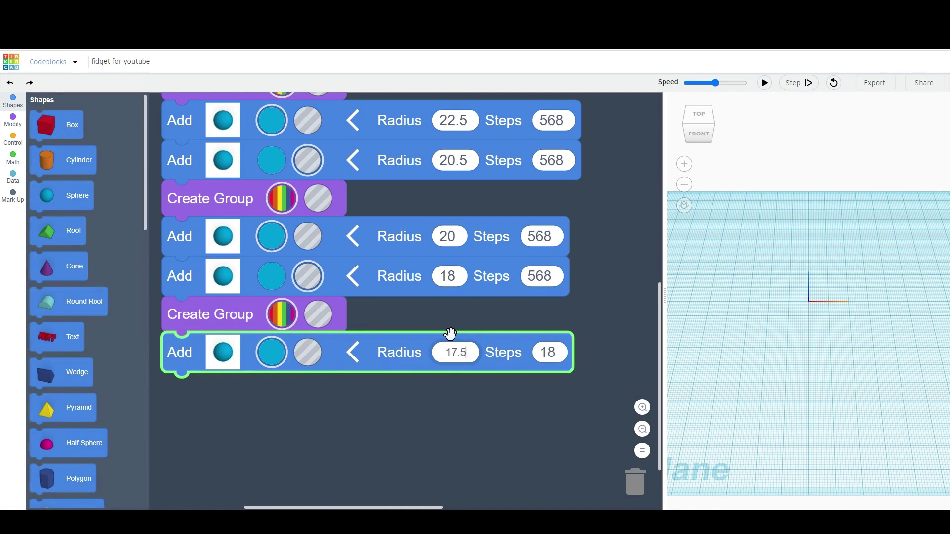
key("Return")
left_click(553, 353)
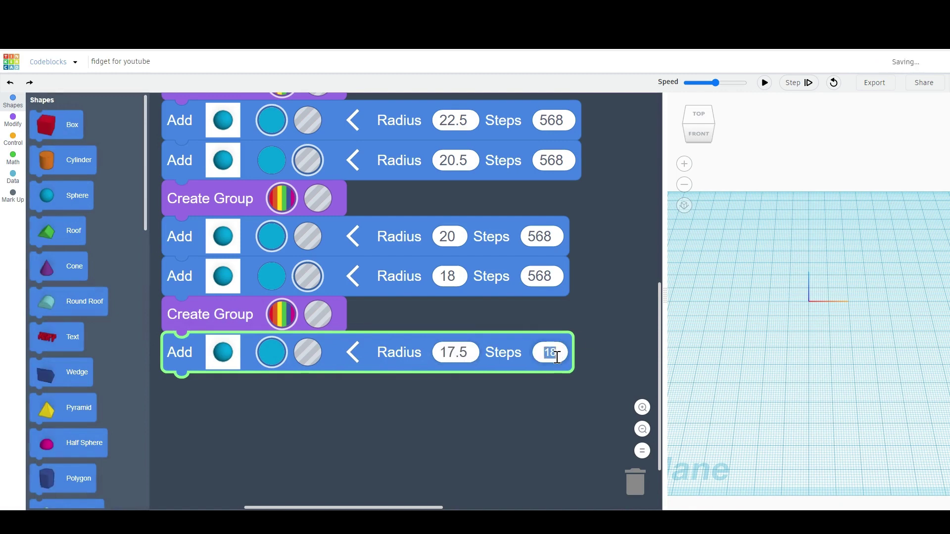
type("568")
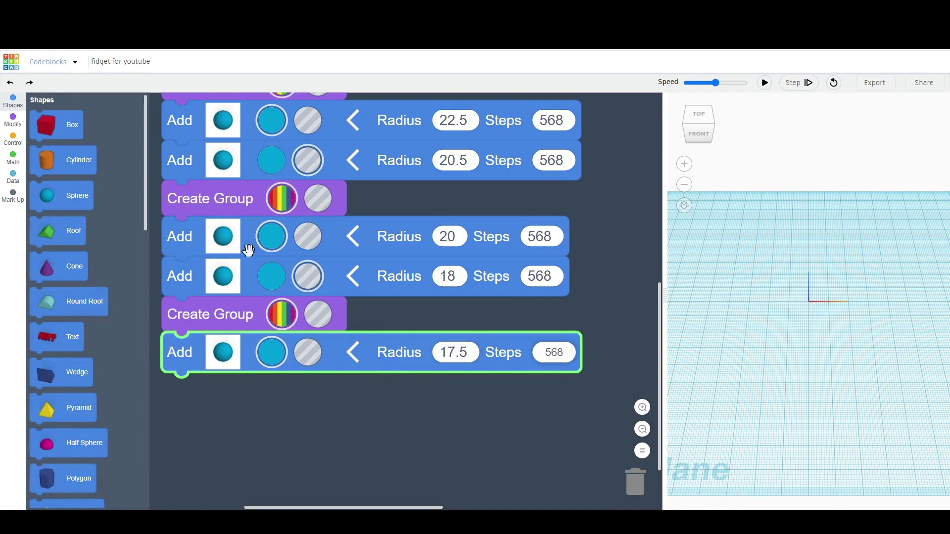
Step: Add a sphere hole with radius 15.5 and 568 steps below it
left_click_drag(77, 195, 181, 391)
left_click(304, 392)
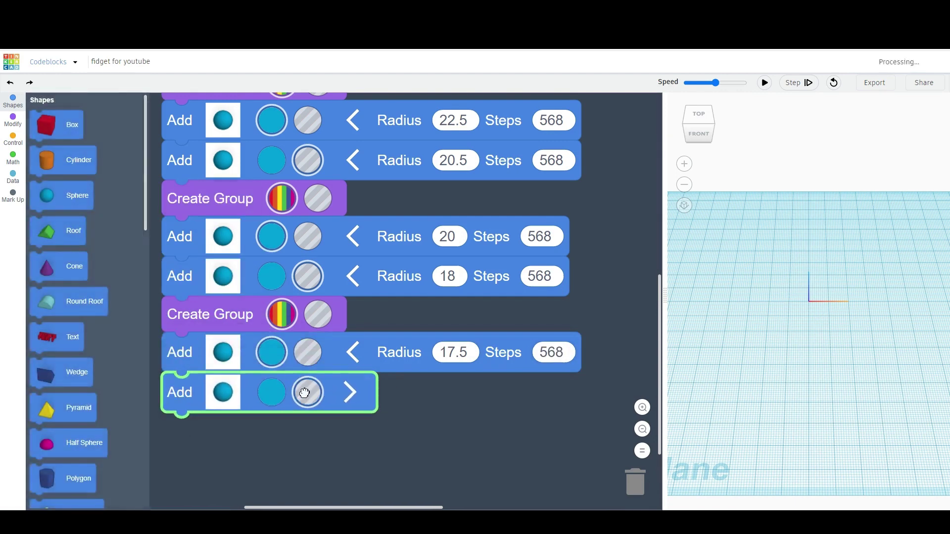
left_click(350, 392)
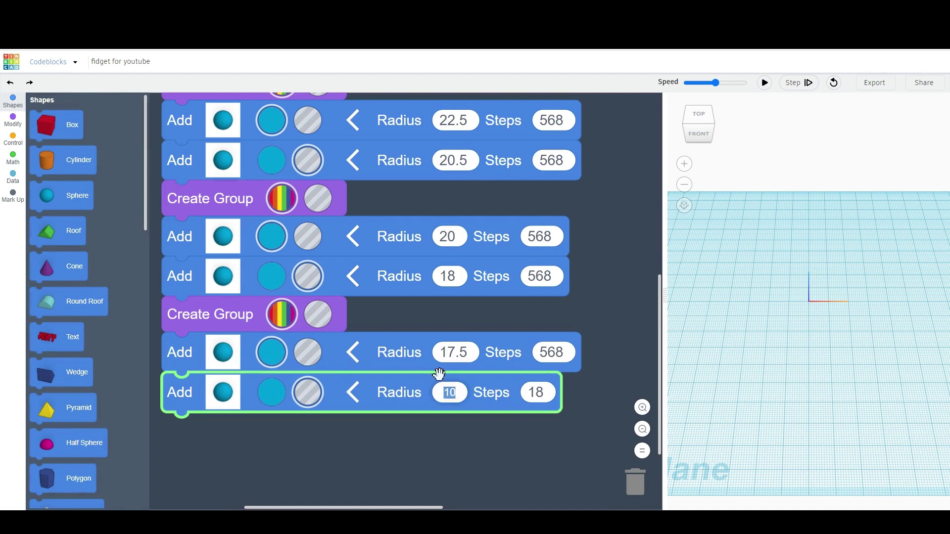
type("15.5")
left_click(559, 395)
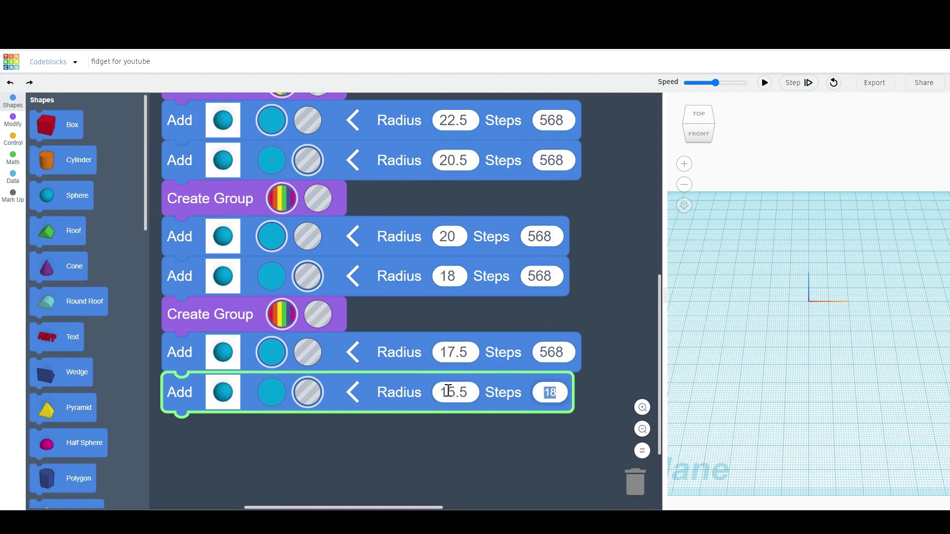
type("568")
scroll(341, 234, "down", 2)
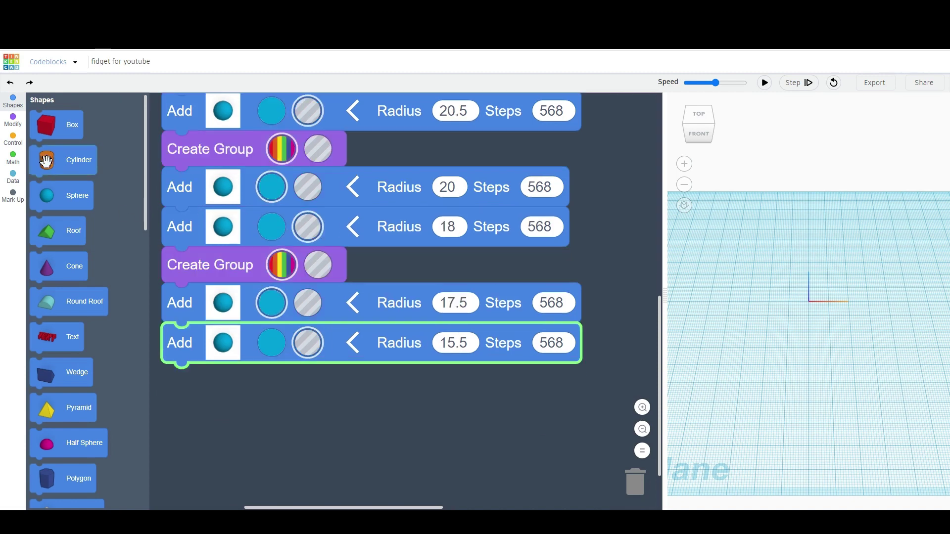
Step: Group the 17.5 and 15.5 spheres, then add a solid sphere of radius 15 with 568 steps
left_click(13, 120)
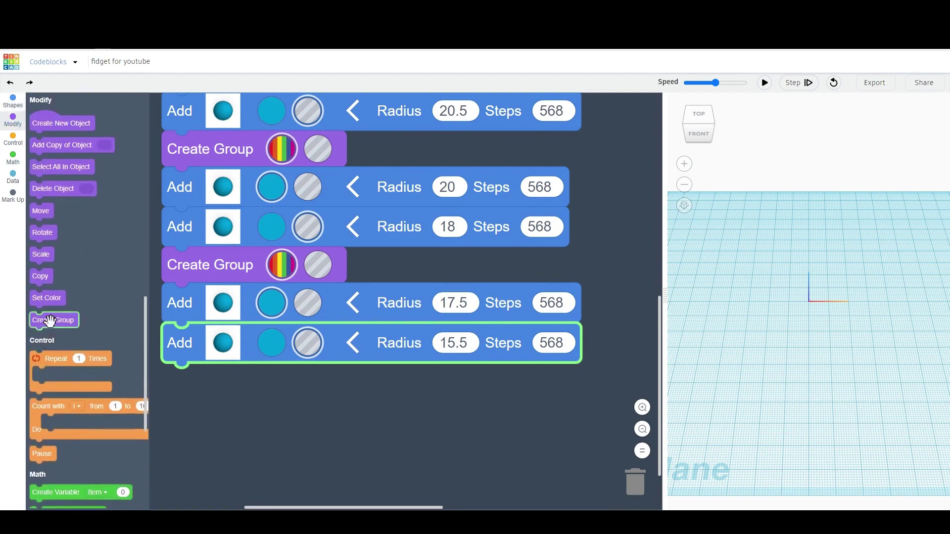
left_click_drag(52, 320, 184, 379)
scroll(277, 311, "down", 4)
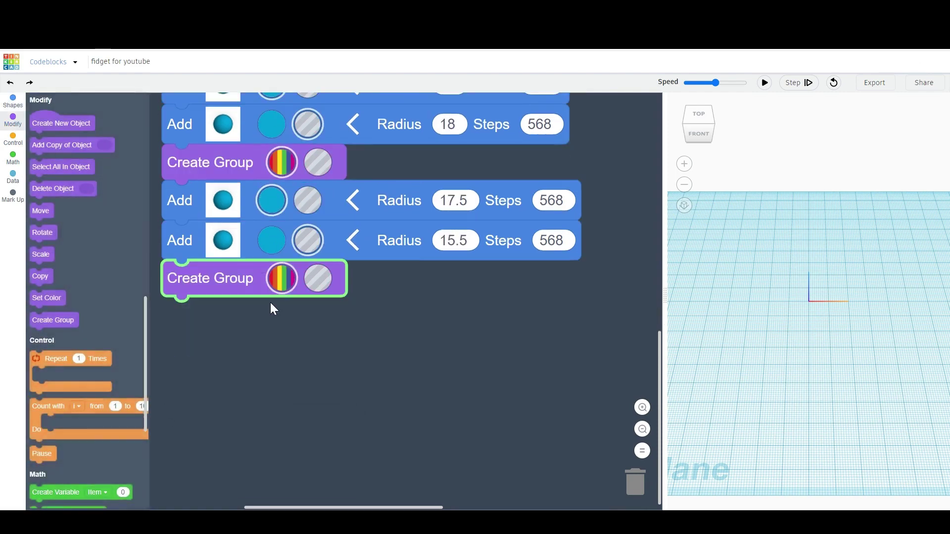
left_click(15, 105)
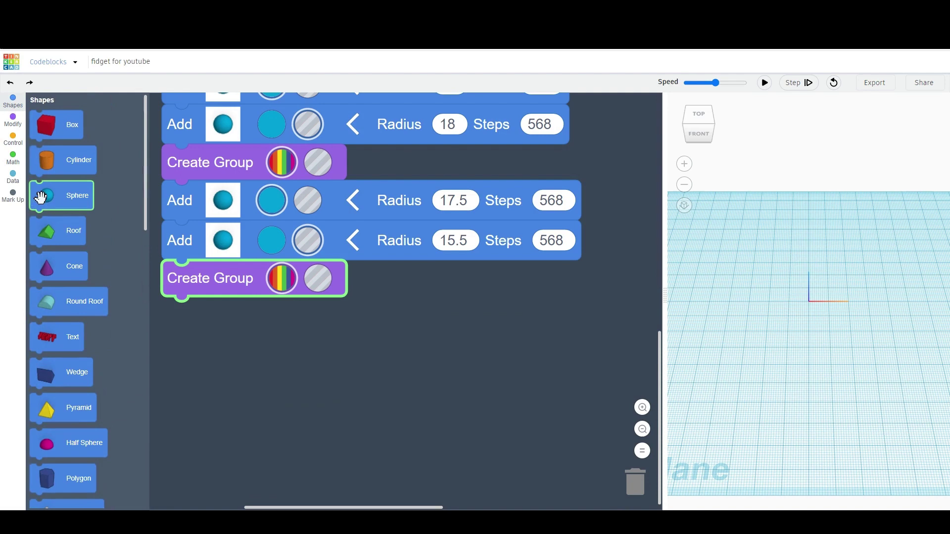
left_click_drag(42, 194, 172, 316)
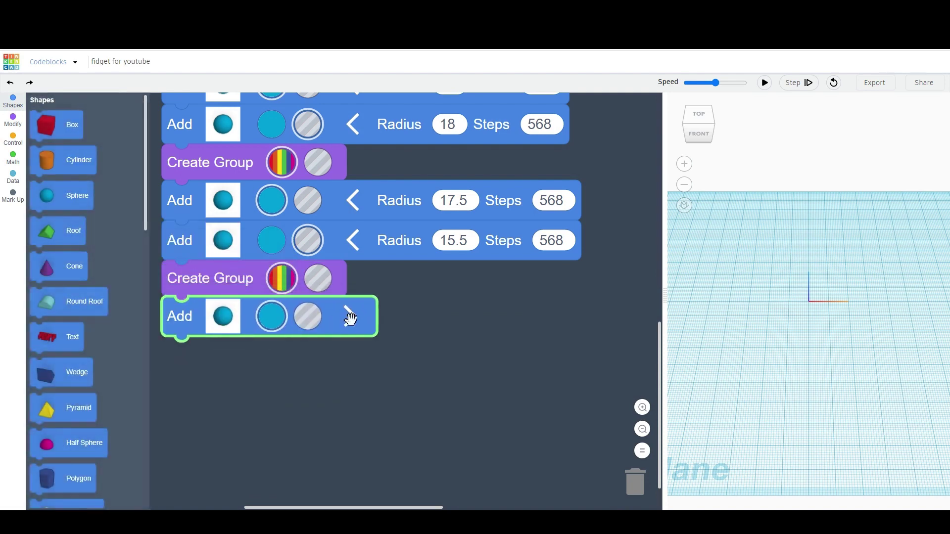
left_click(349, 319)
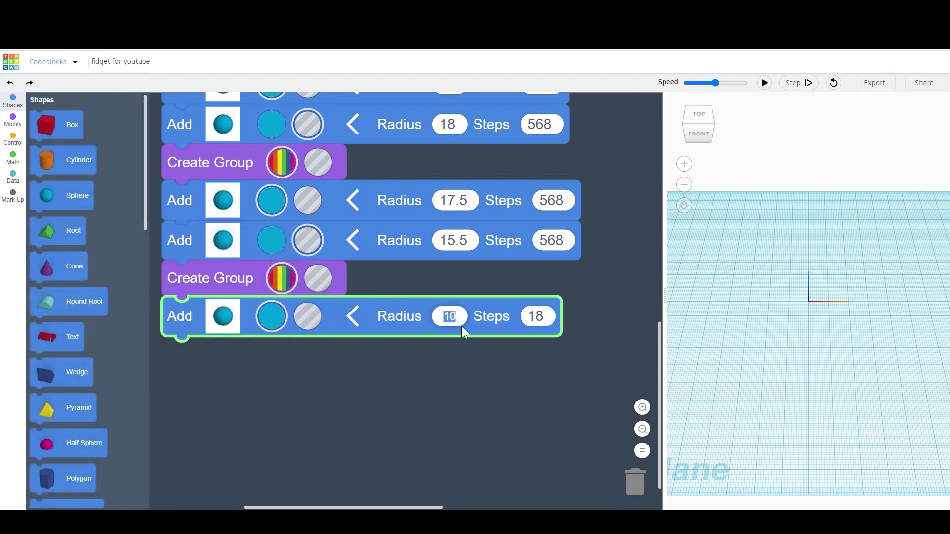
type("15")
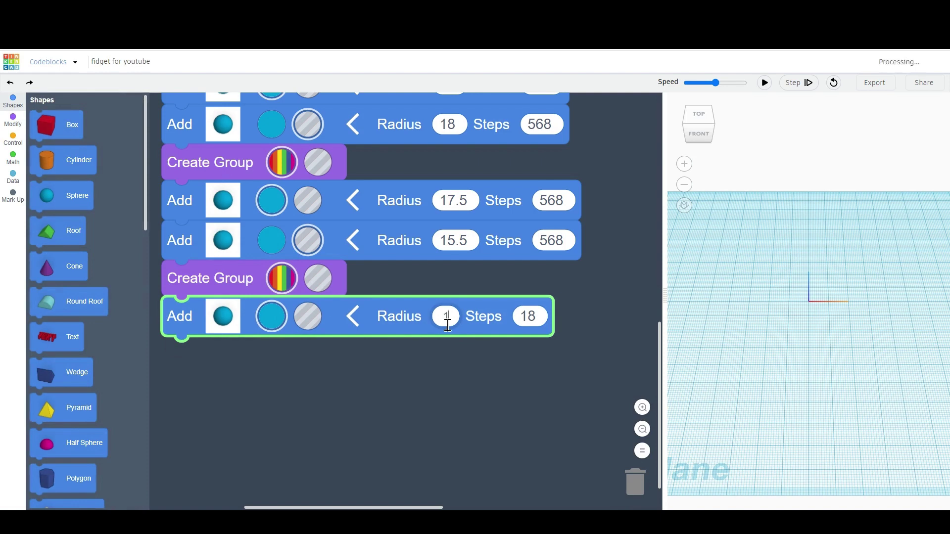
left_click(530, 323)
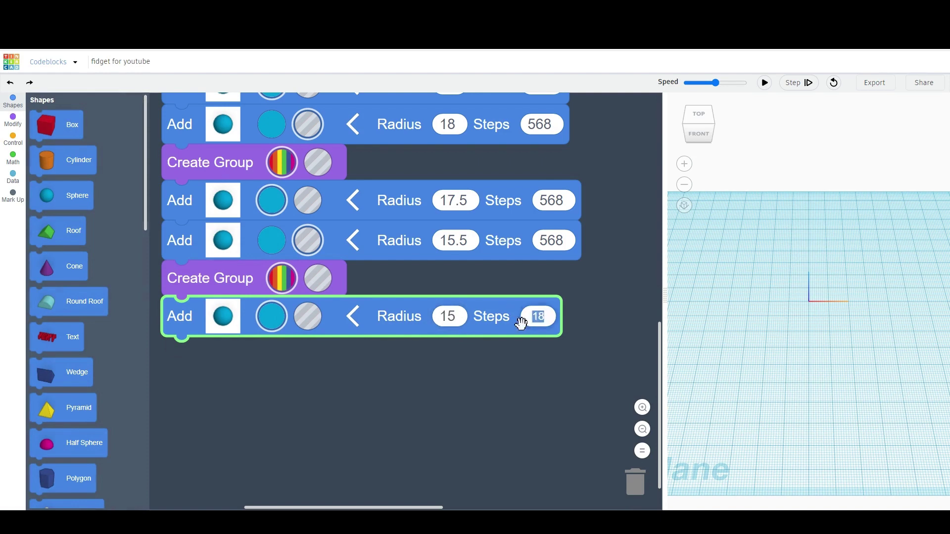
type("568")
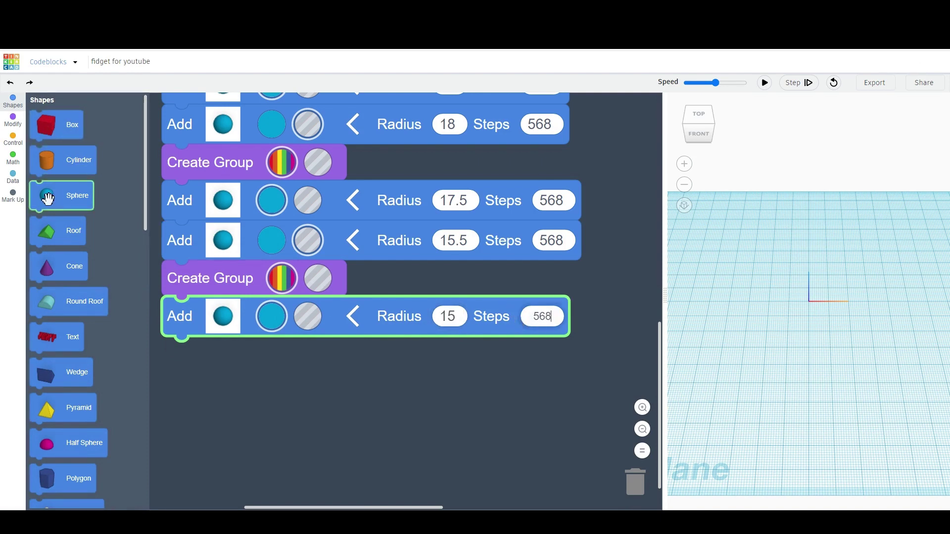
Step: Add a sphere hole with radius 13 and 568 steps below it
left_click_drag(48, 199, 182, 355)
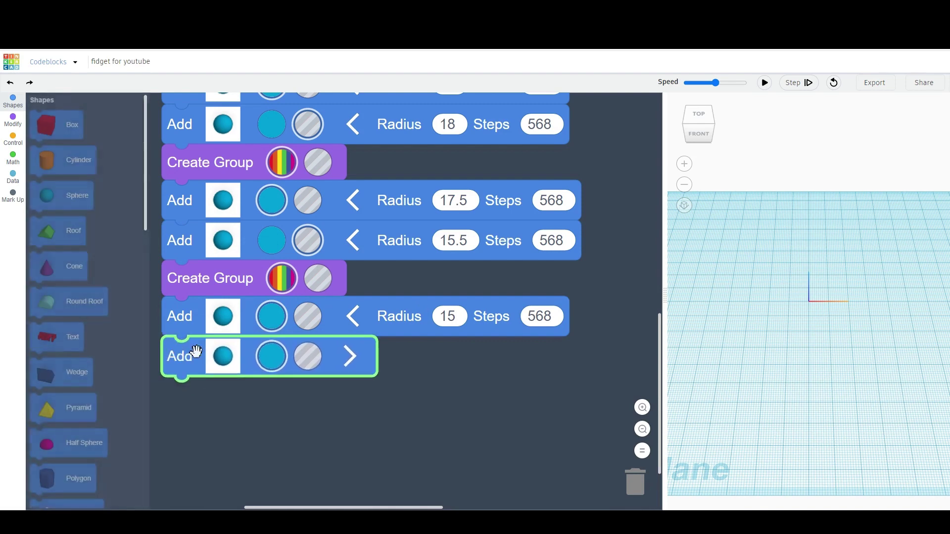
left_click(307, 357)
left_click(348, 357)
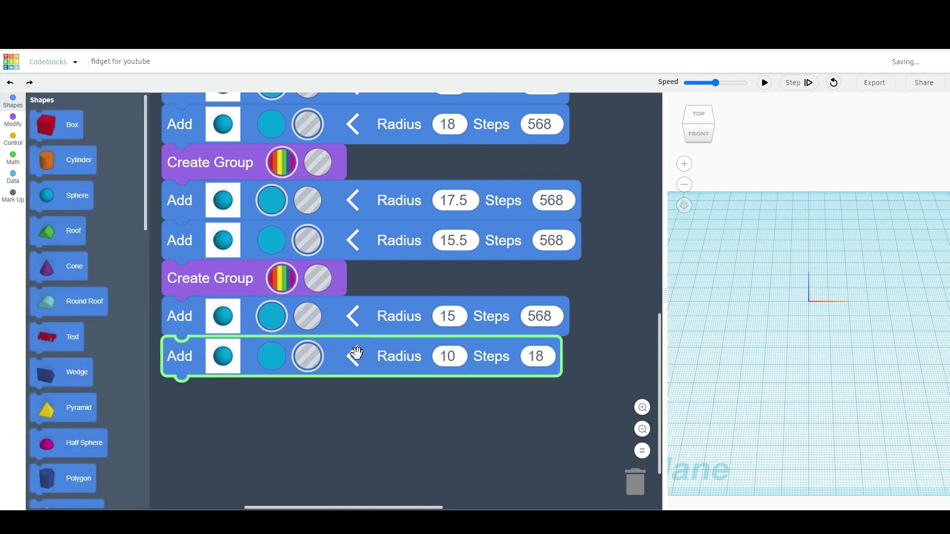
left_click(464, 362)
type("13")
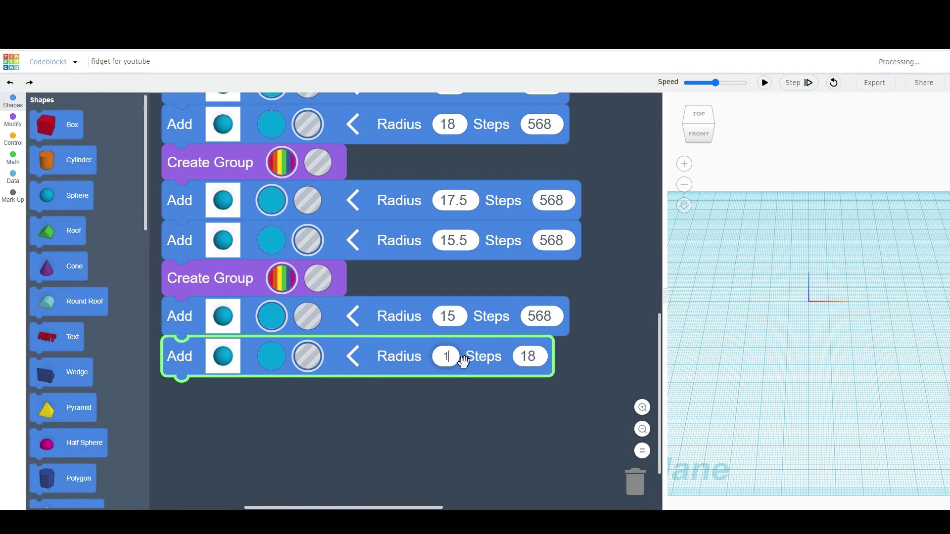
left_click(537, 359)
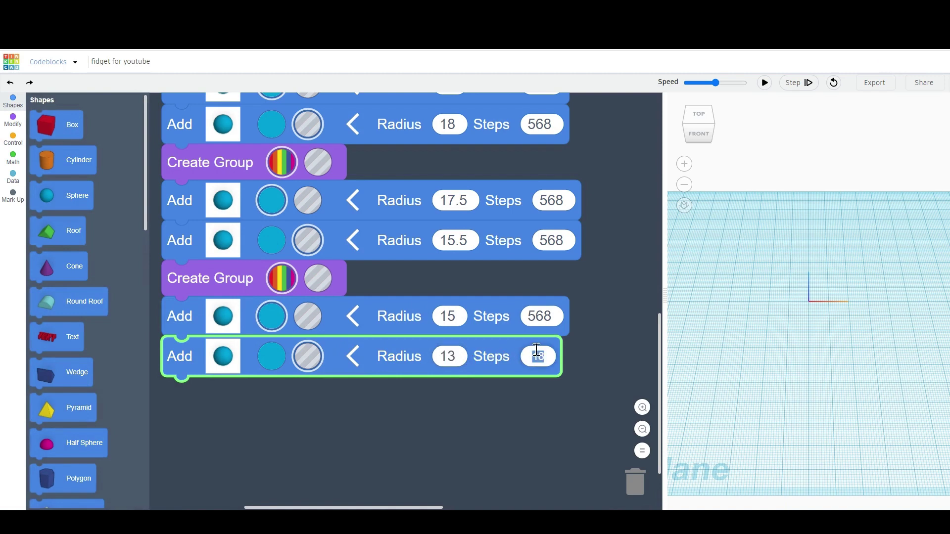
type("568")
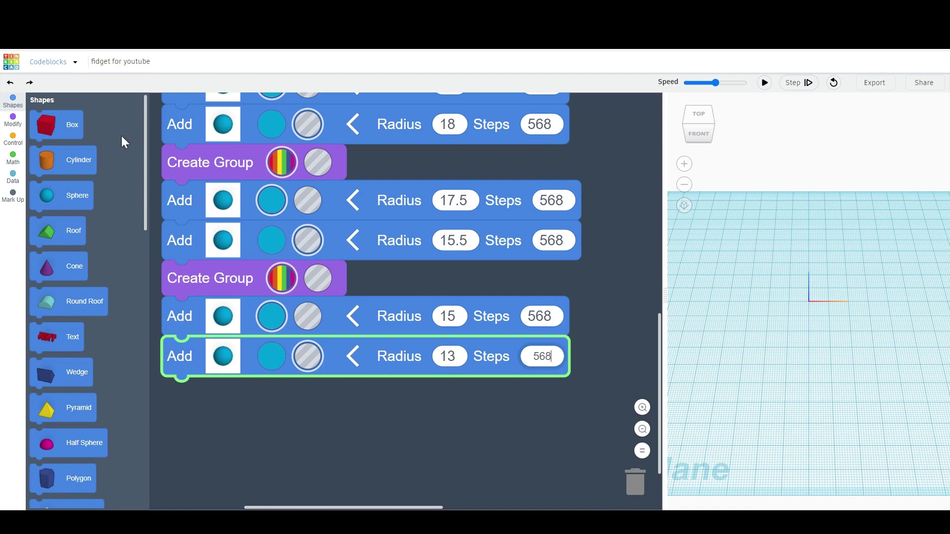
left_click(13, 120)
Step: Group the radius 15 and 13 spheres, add two sphere blocks, setting the first to radius 12.5, 568 steps
scroll(74, 307, "down", 2)
left_click_drag(32, 318, 173, 381)
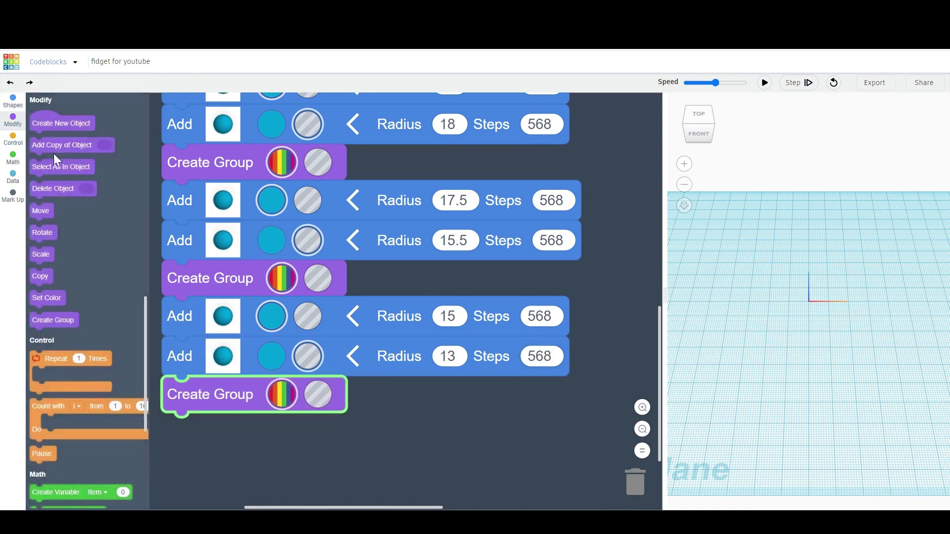
left_click(13, 101)
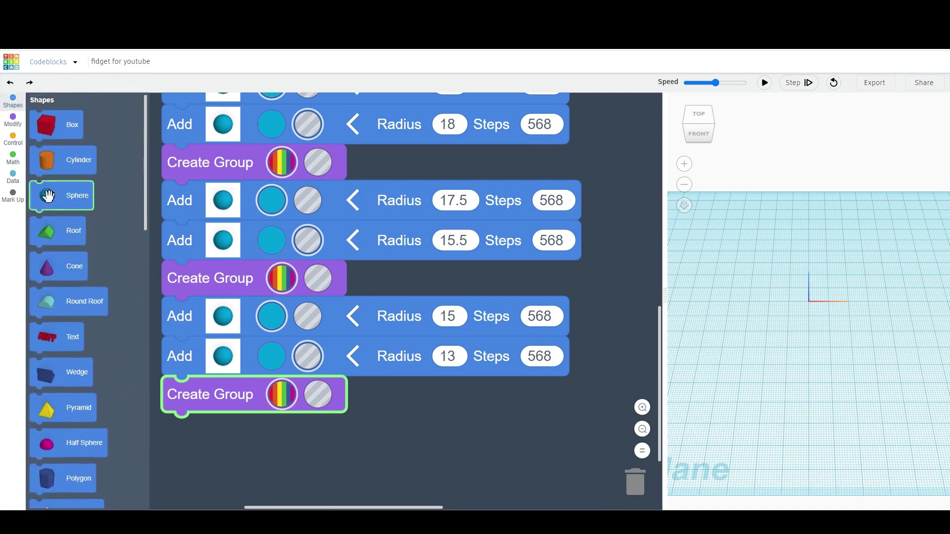
left_click_drag(48, 195, 184, 426)
scroll(178, 346, "down", 3)
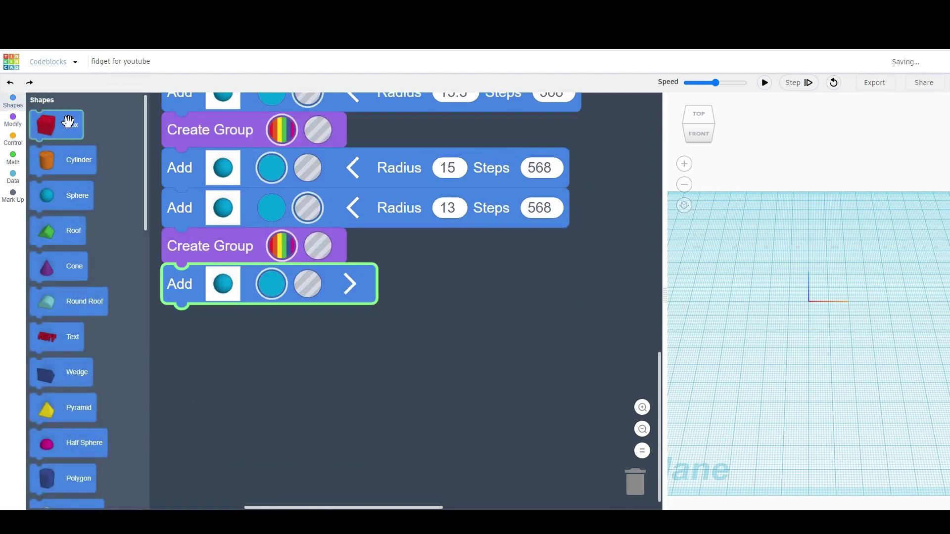
left_click_drag(62, 192, 184, 321)
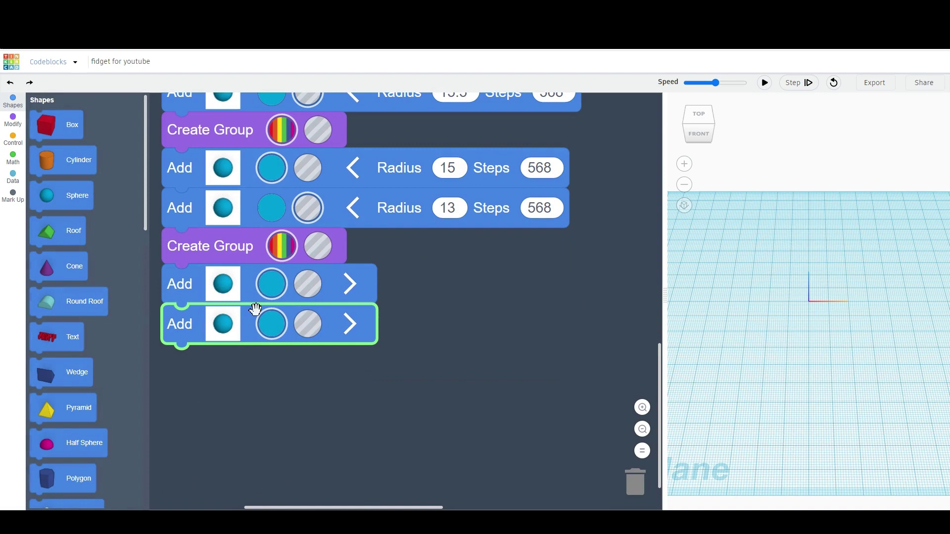
left_click(350, 284)
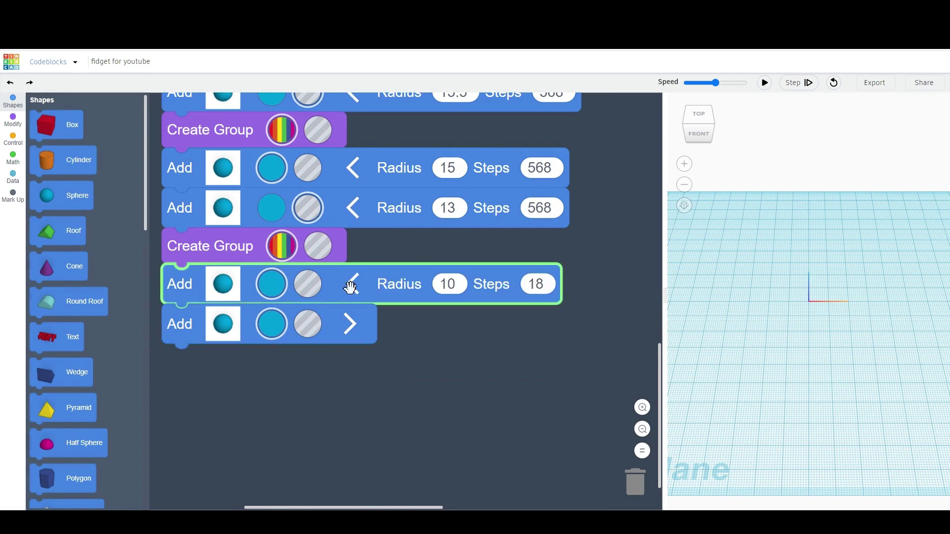
left_click(453, 282)
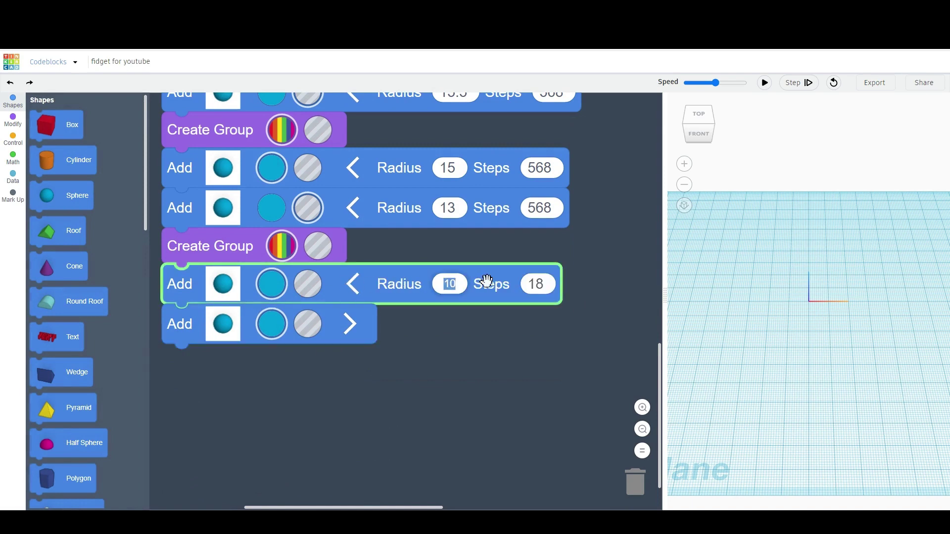
type("12.5")
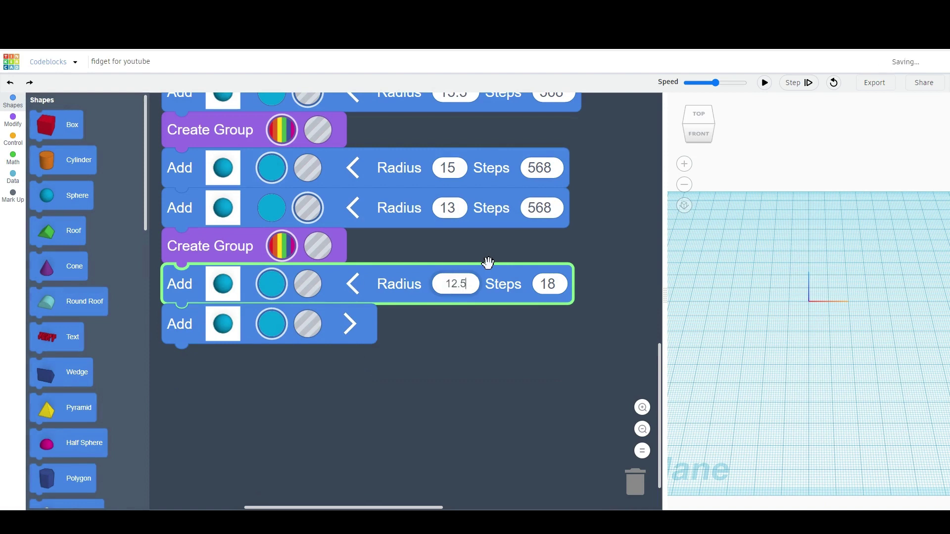
key("Tab")
type("568")
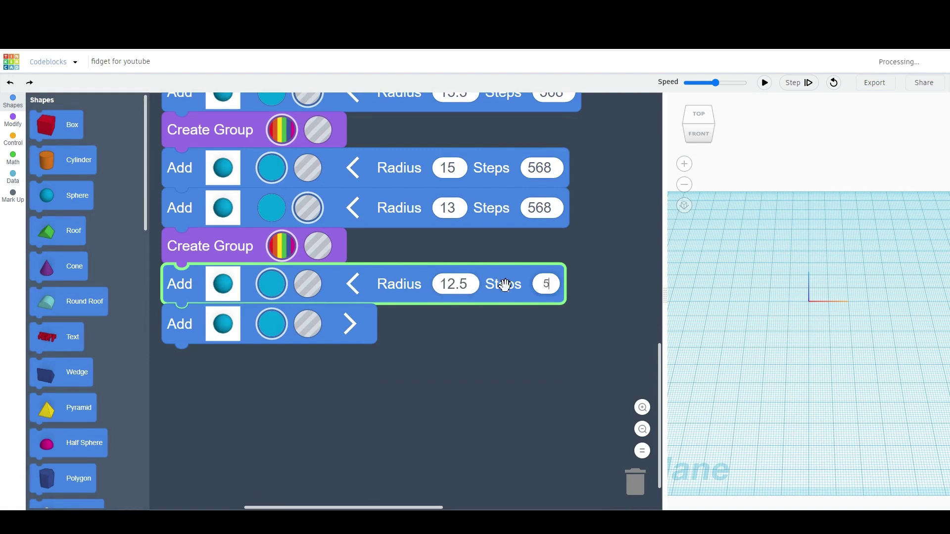
Step: Make the second sphere a radius-10.5, 568-step hole and group the pair
left_click(308, 324)
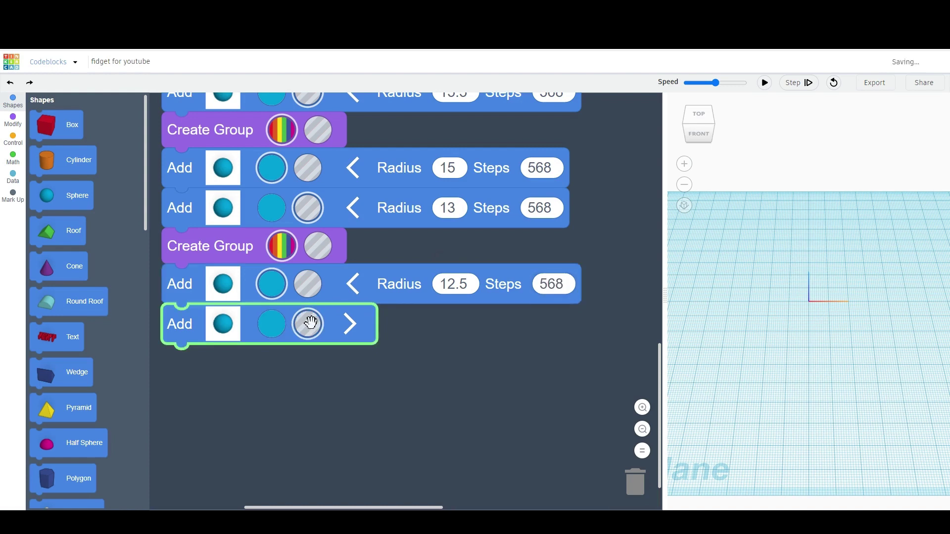
left_click(350, 324)
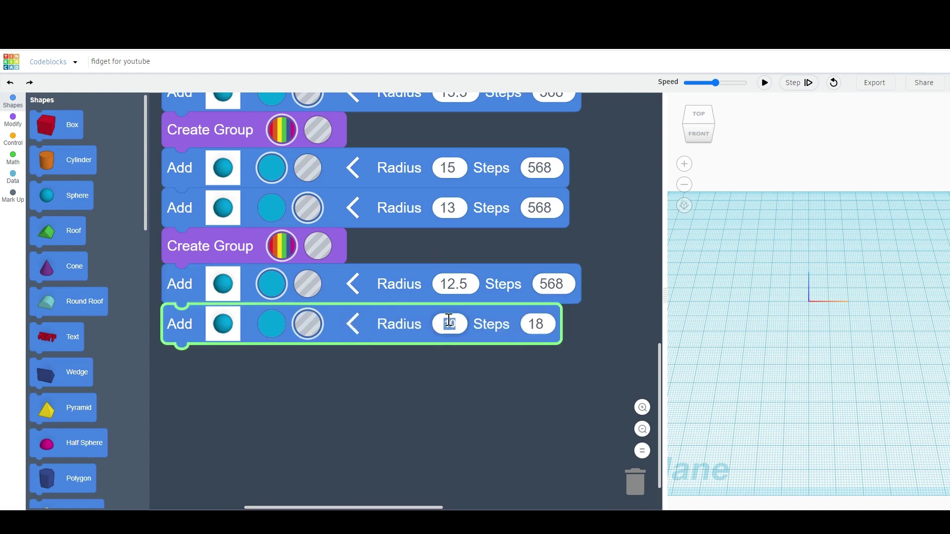
type("10.5")
key("Tab")
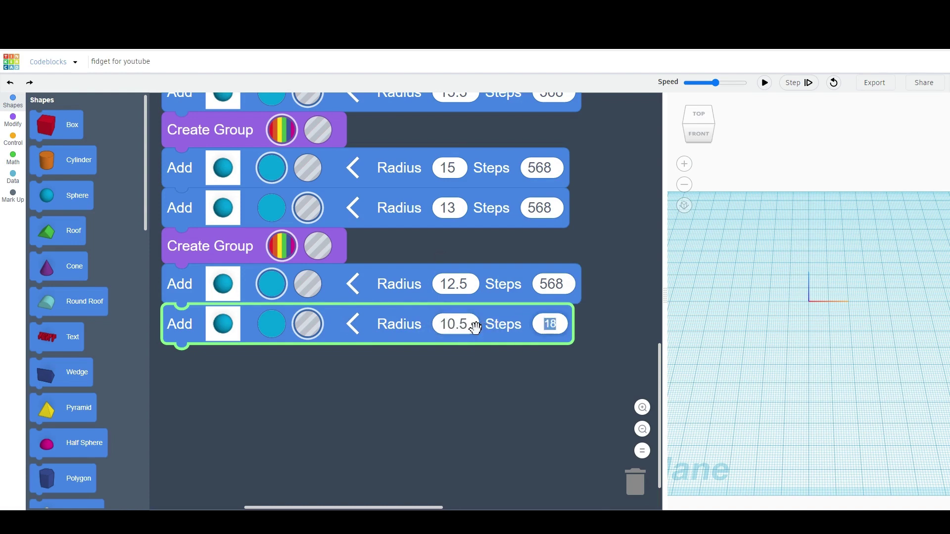
type("568")
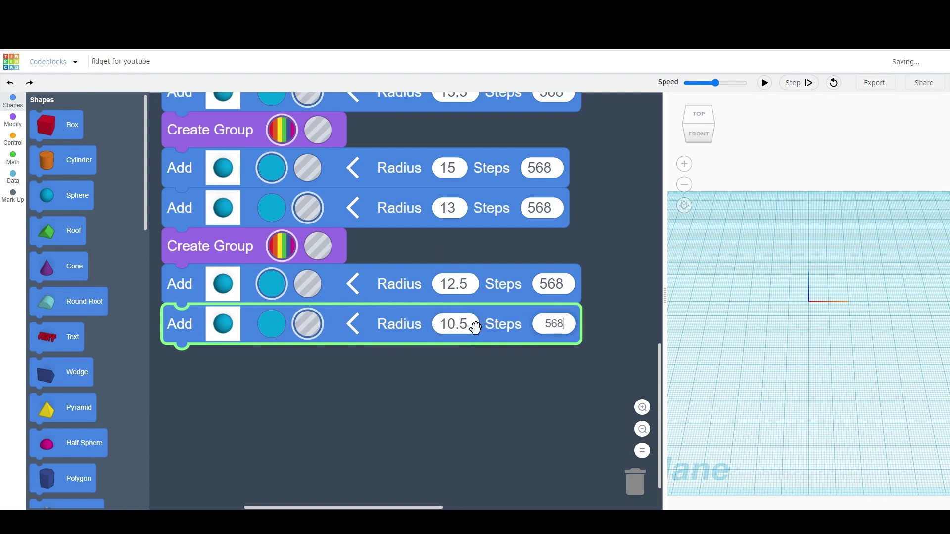
left_click(10, 120)
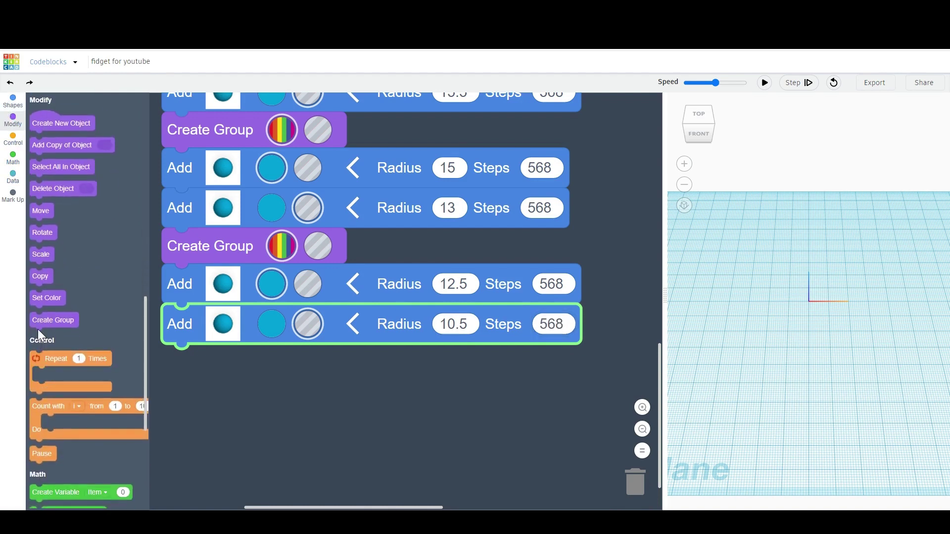
left_click_drag(35, 319, 167, 351)
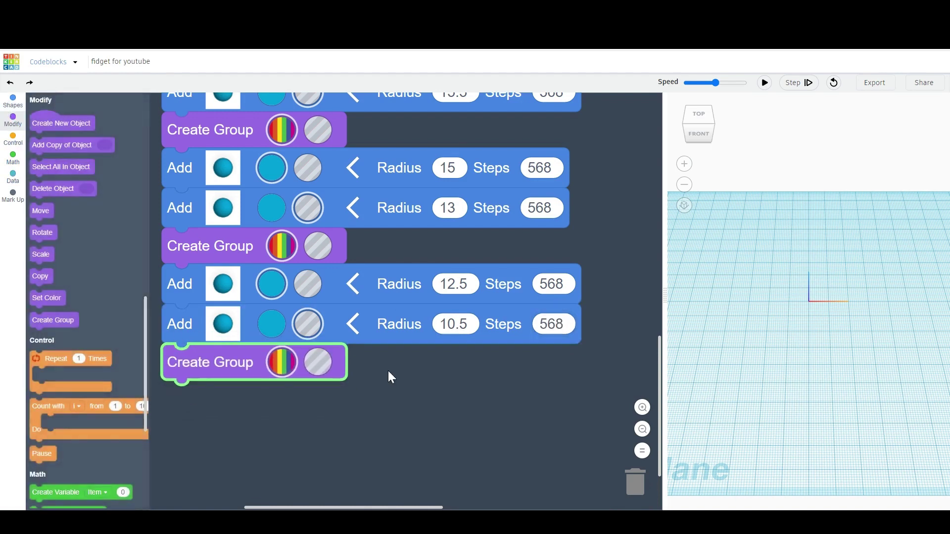
Step: Add two sphere blocks below the group, giving the radius-10 one 568 steps
scroll(376, 368, "down", 3)
scroll(29, 127, "down", 2)
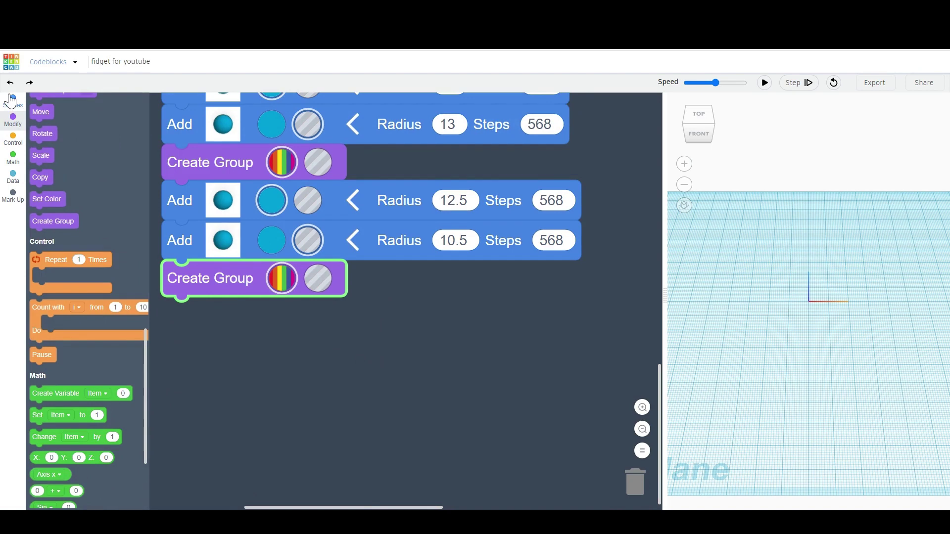
left_click(11, 101)
left_click_drag(52, 188, 184, 313)
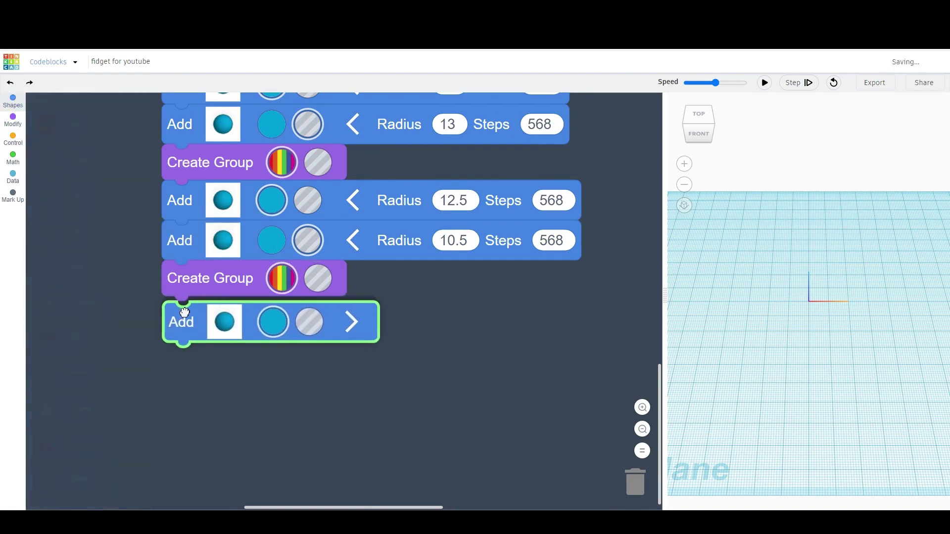
left_click(13, 101)
left_click_drag(49, 194, 181, 352)
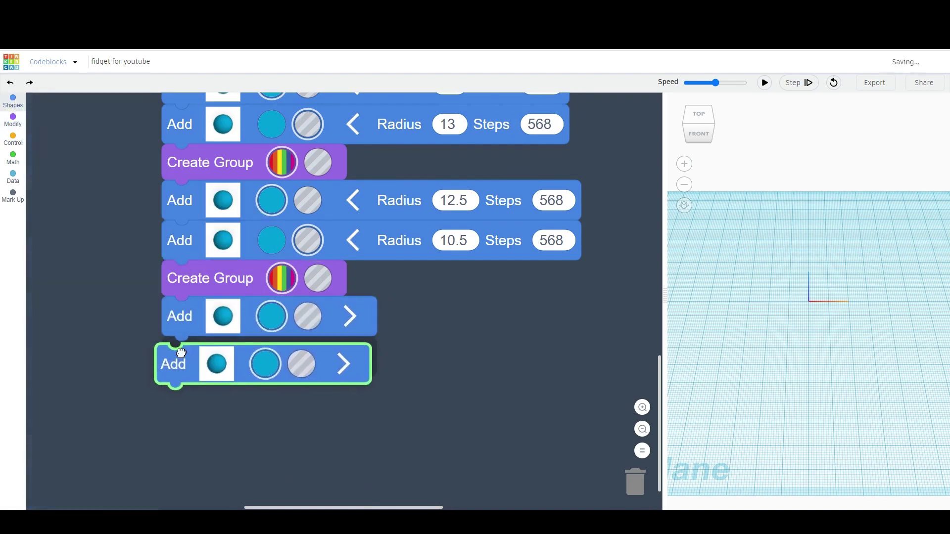
left_click(350, 315)
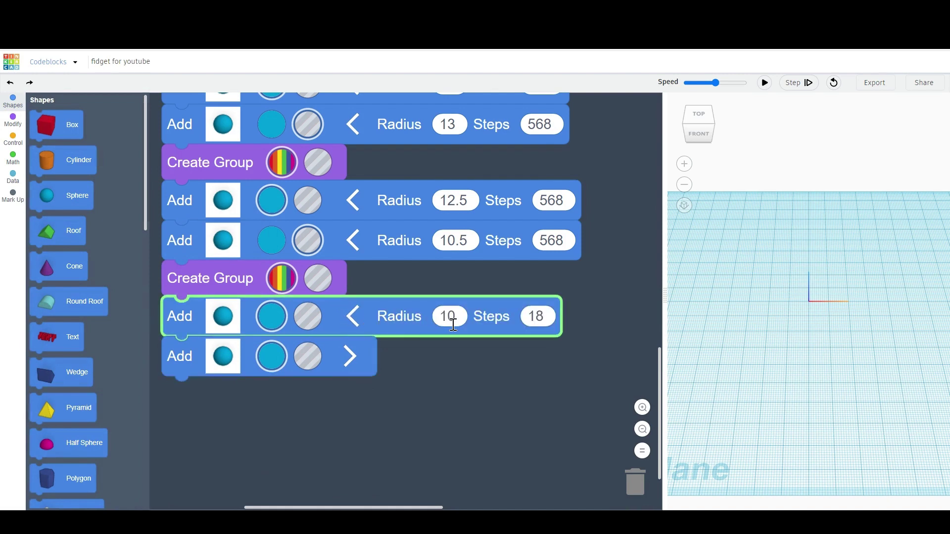
left_click(540, 317)
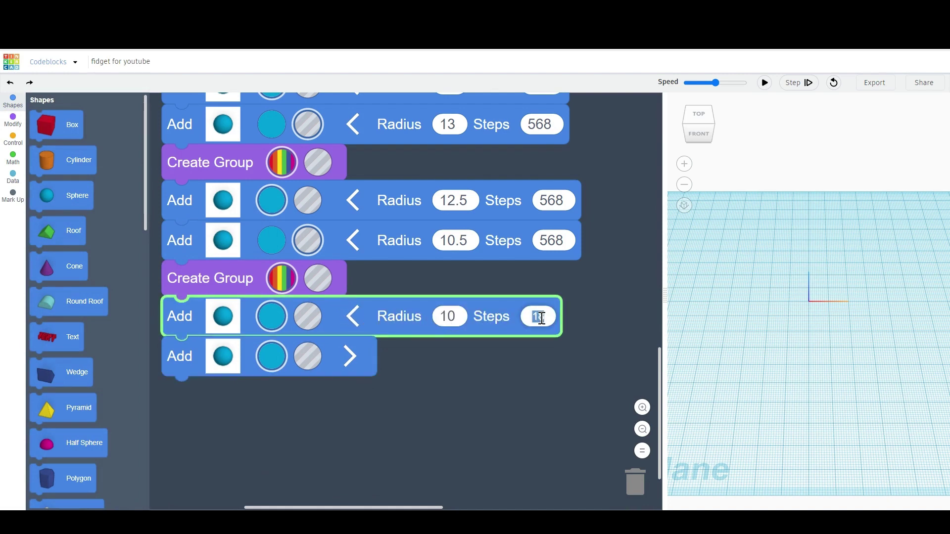
type("568")
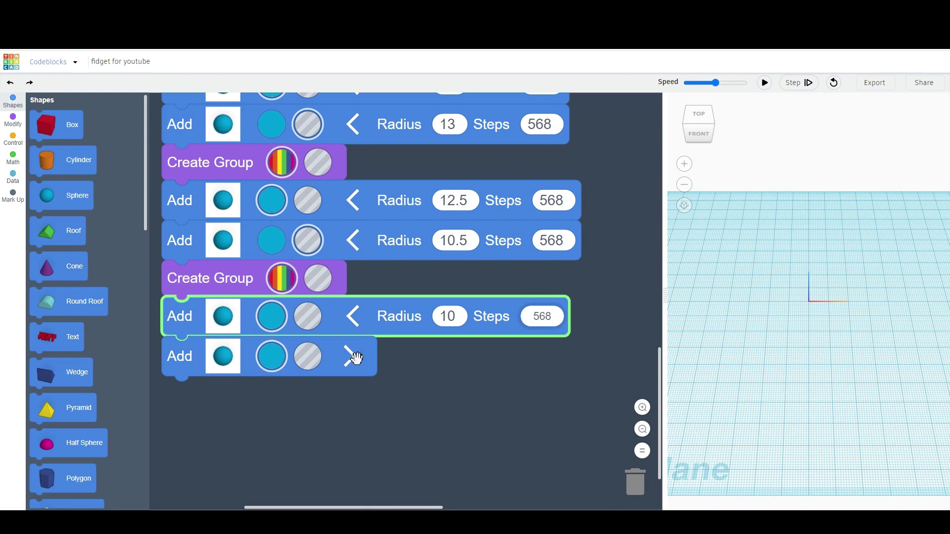
Step: Make the lower sphere a hole with radius 8 and 568 steps
left_click(310, 357)
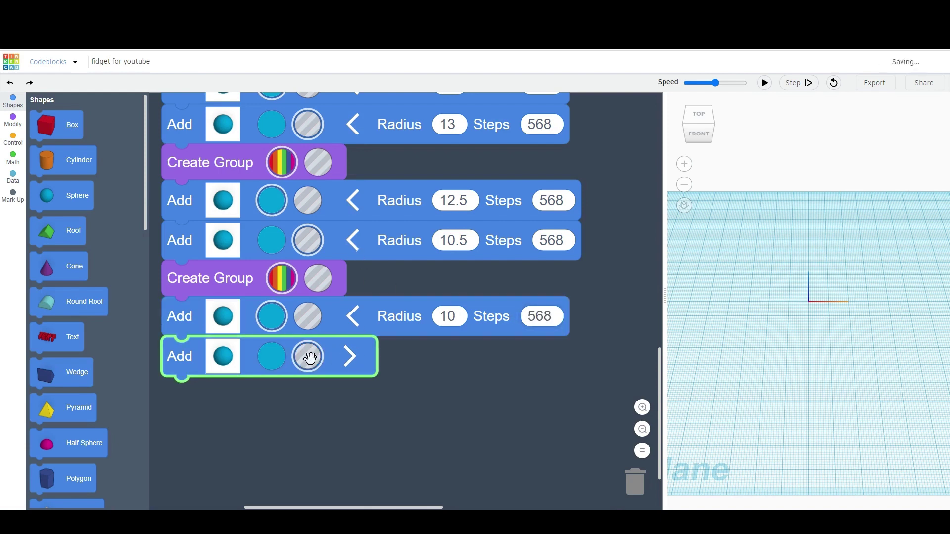
left_click(350, 356)
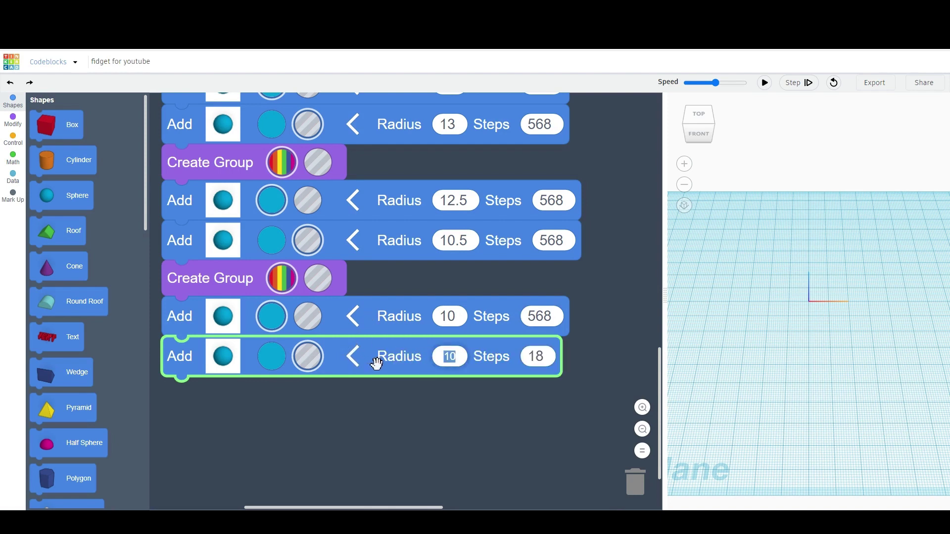
type("8")
key("Tab")
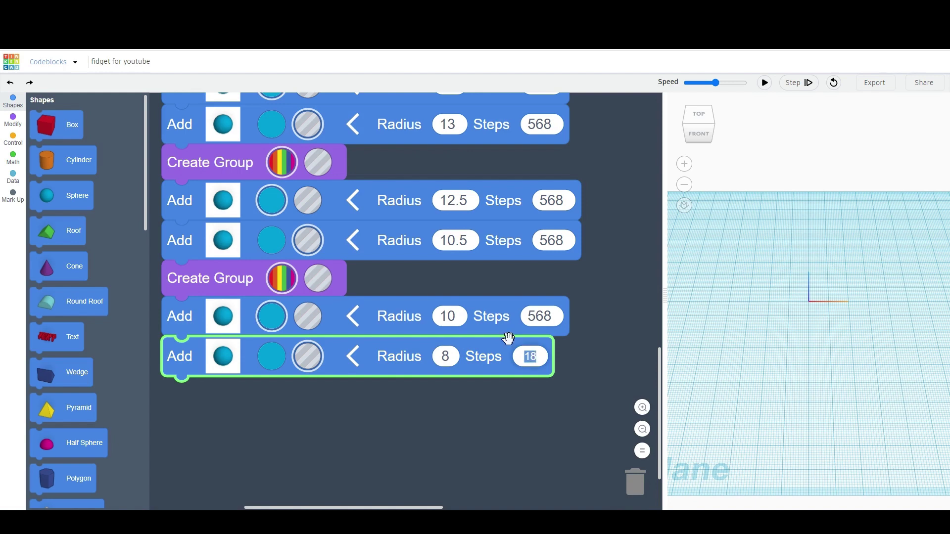
type("568")
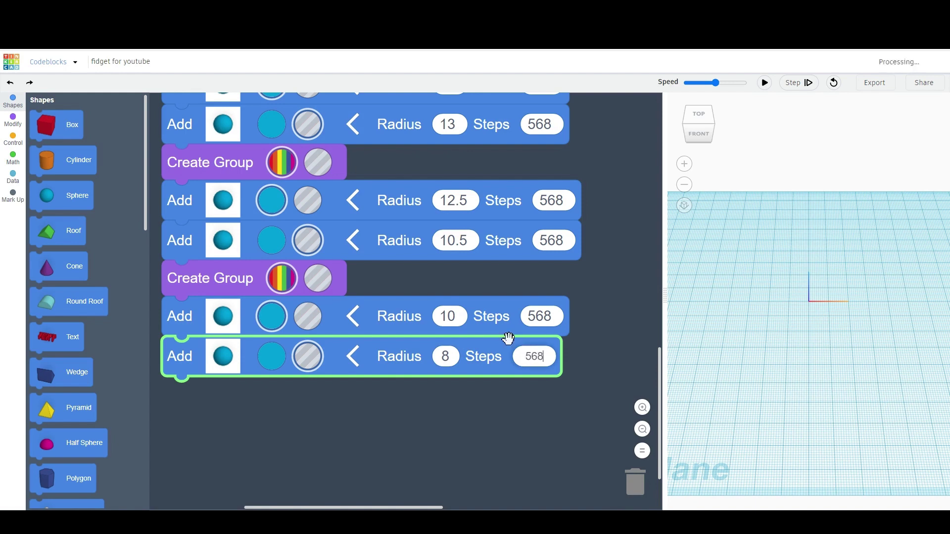
left_click(712, 319)
left_click(13, 119)
Step: Add a Create Group block under the Radius 8 block and run the program at maximum speed
left_click_drag(57, 319, 184, 396)
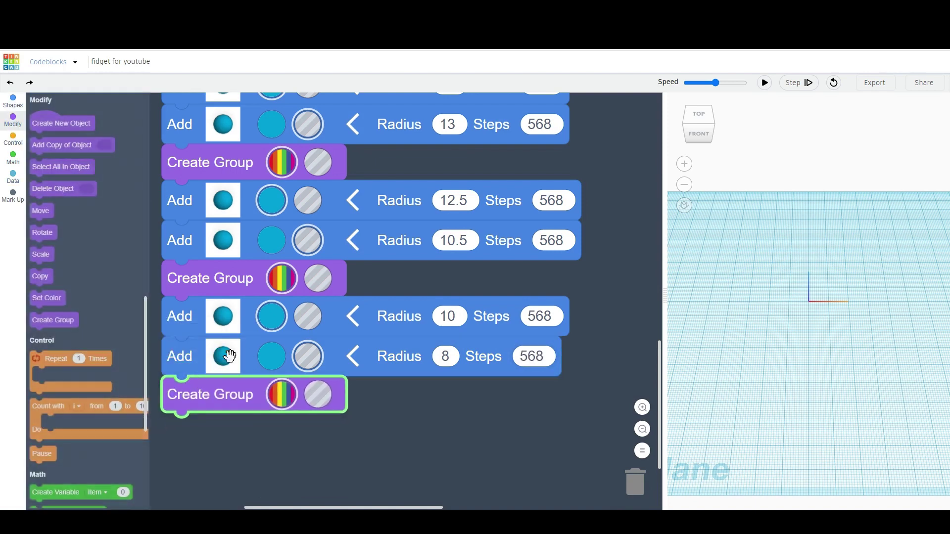
left_click(742, 83)
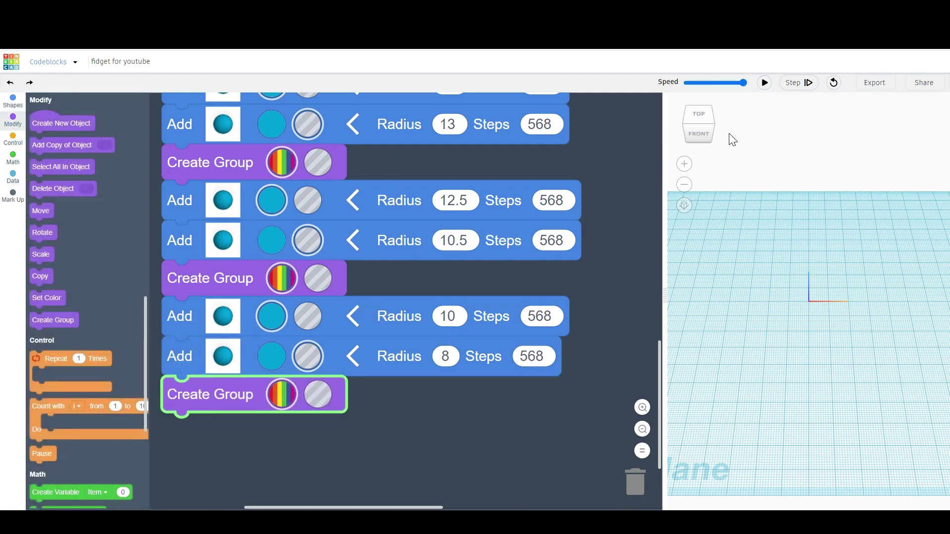
left_click(765, 84)
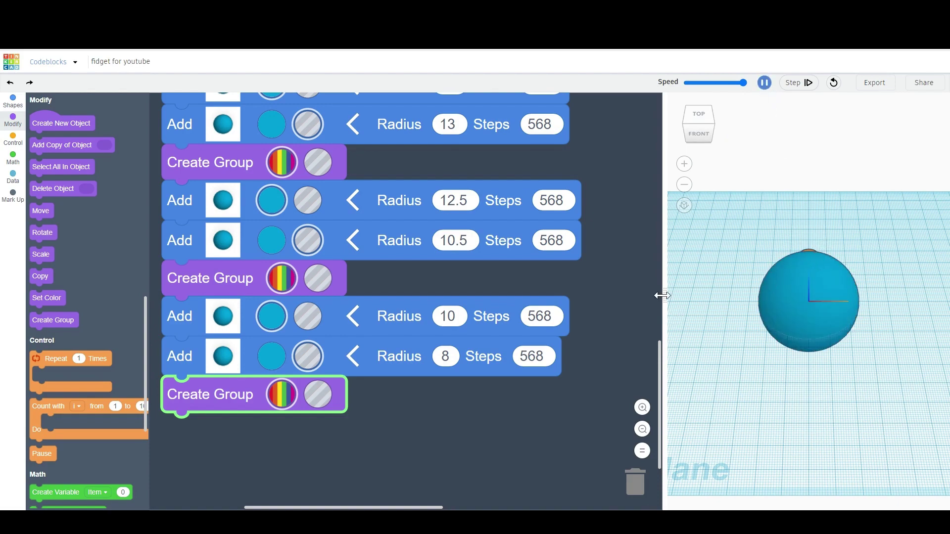
Step: Enlarge the 3D view, orbit to inspect the sphere and its loop, then widen the code area
left_click_drag(662, 296, 447, 297)
right_click_drag(815, 253, 690, 275)
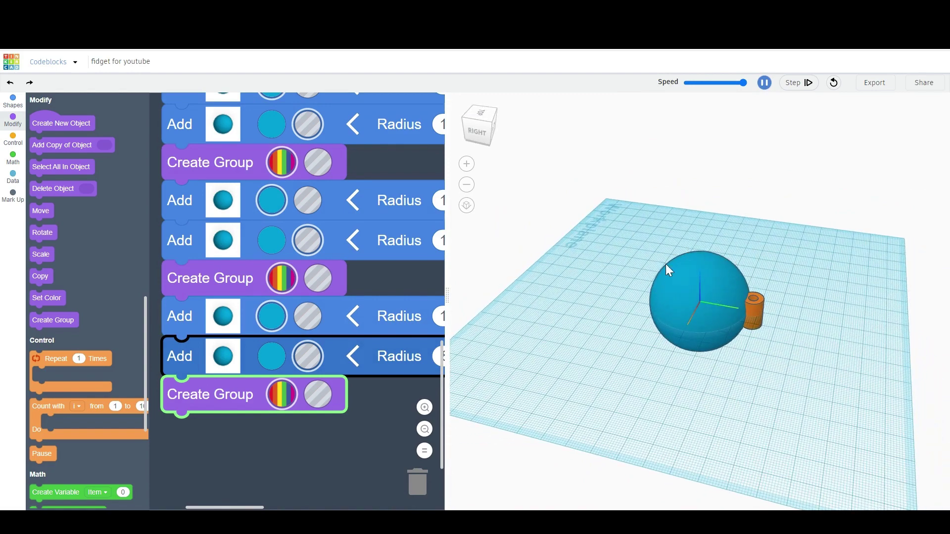
right_click_drag(654, 325, 799, 290)
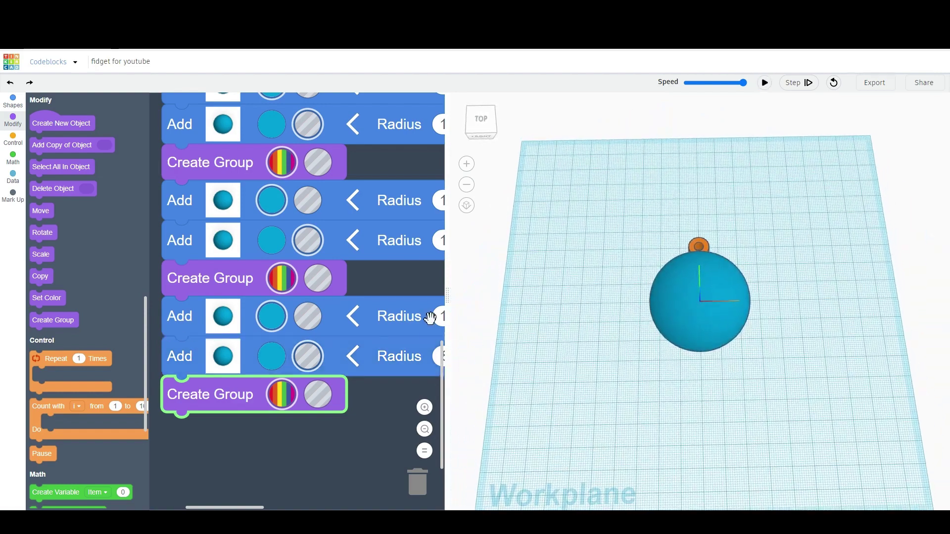
left_click_drag(446, 294, 710, 288)
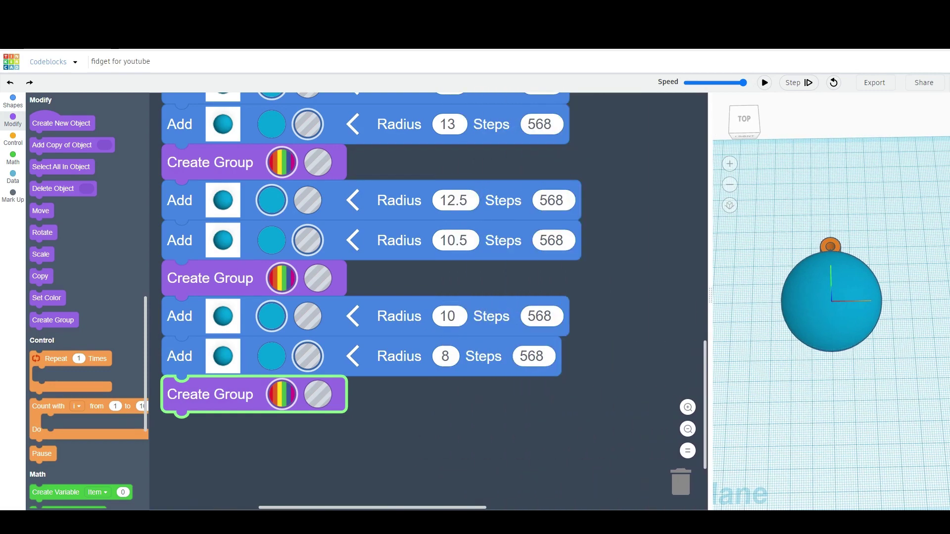
Step: Add a box hole below the last group, sized 80 × 80 × 25
scroll(347, 238, "down", 3)
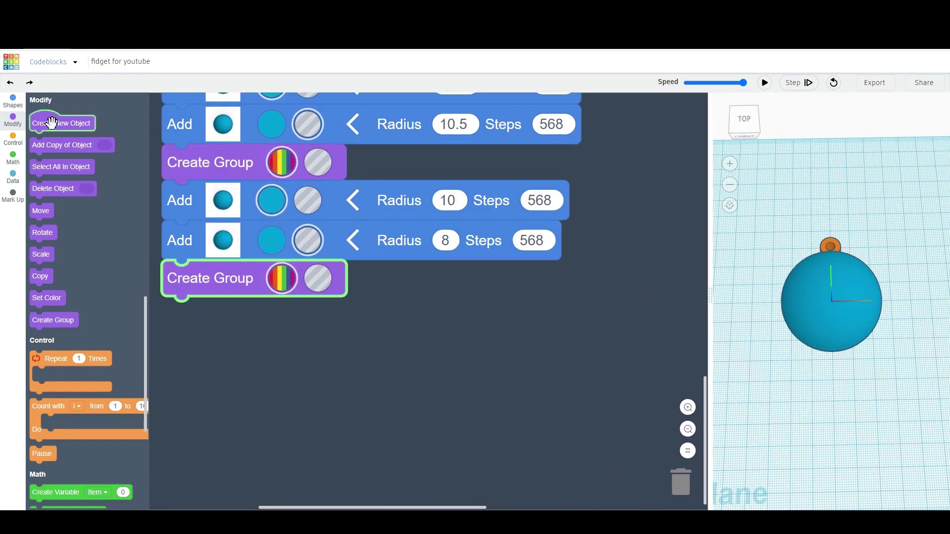
left_click(12, 101)
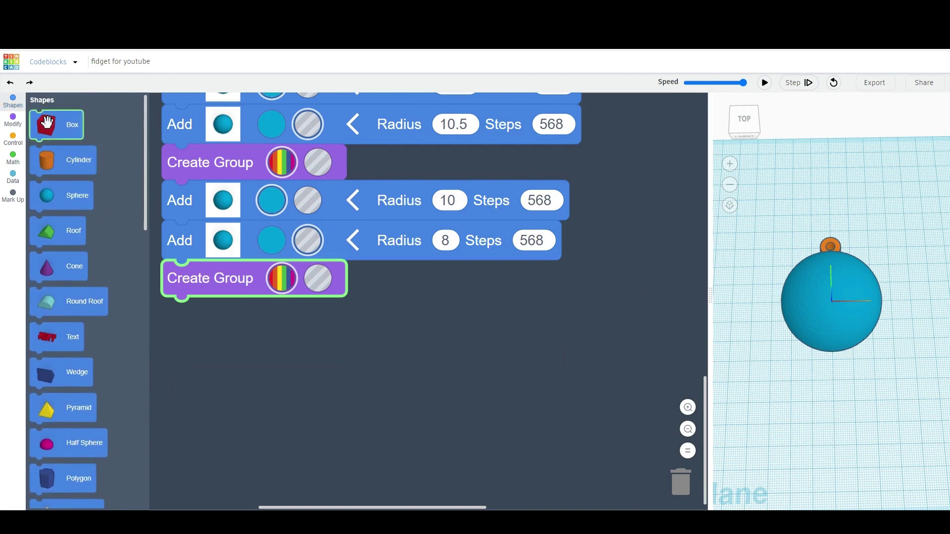
left_click(52, 130)
left_click_drag(52, 130, 223, 317)
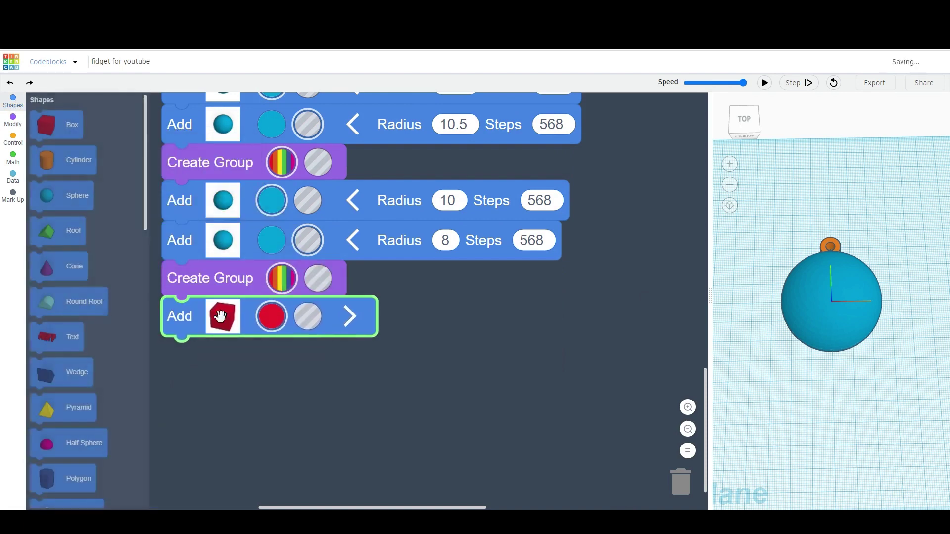
left_click(308, 316)
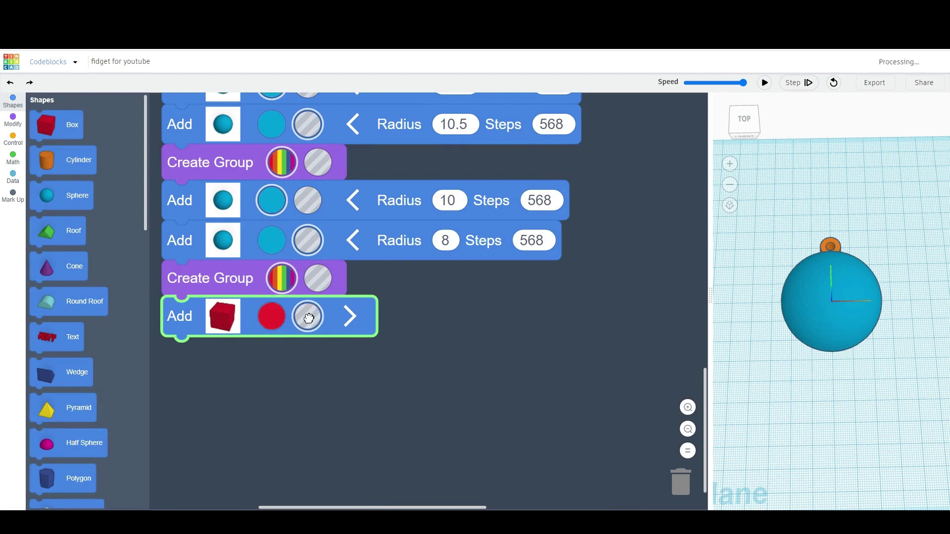
left_click(350, 317)
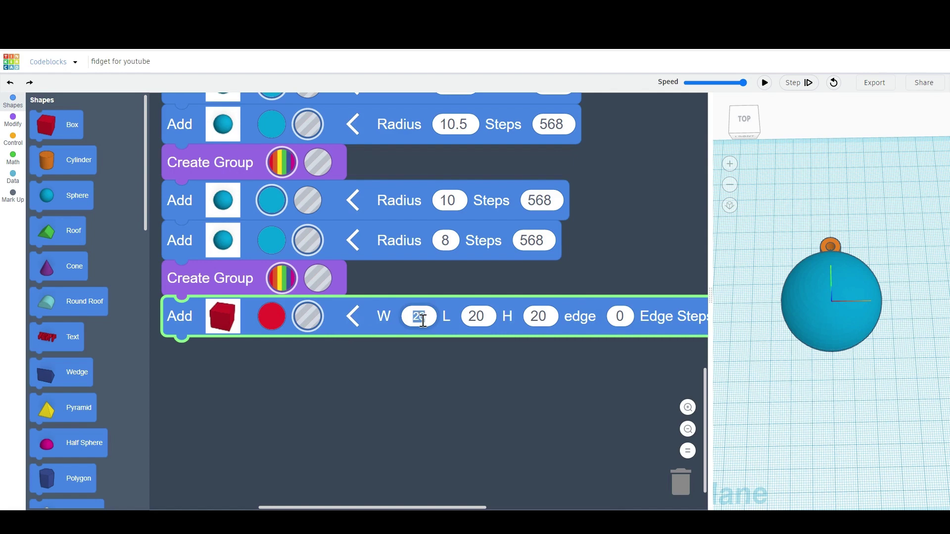
type("80")
left_click(479, 317)
type("80")
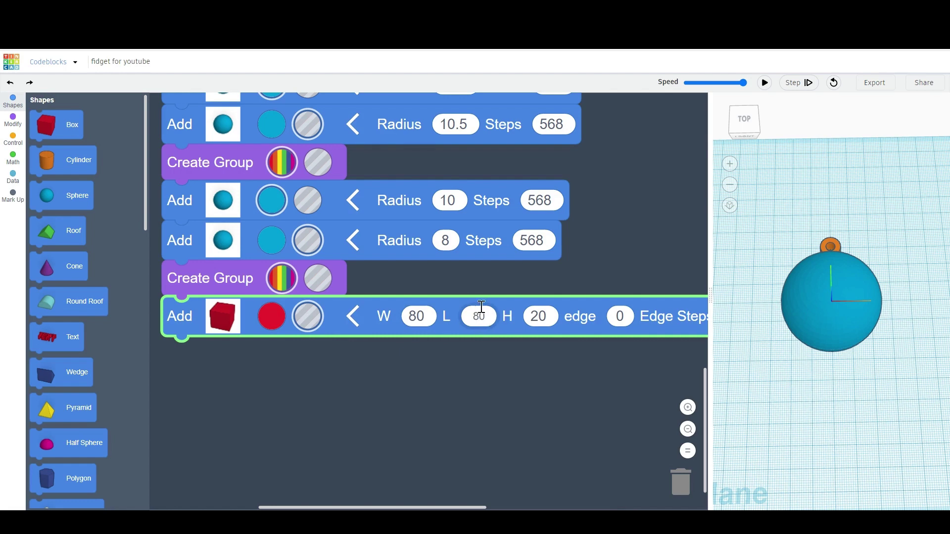
left_click(538, 316)
type("25")
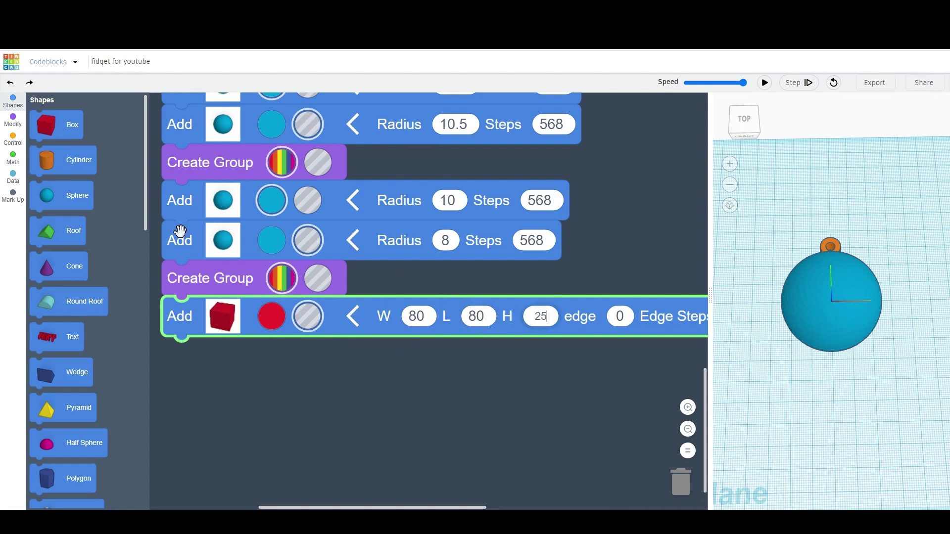
Step: Add a Move block under the box with Z set to 20
left_click(13, 120)
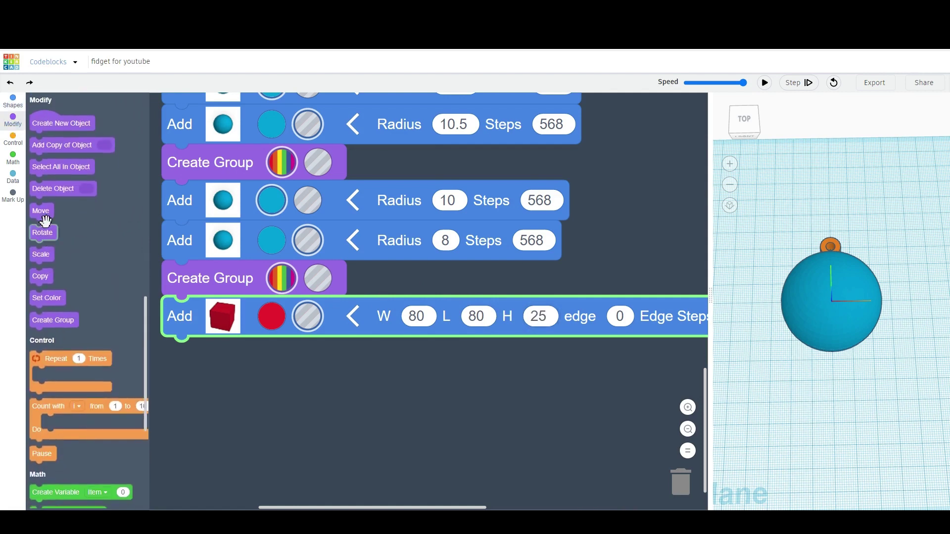
left_click_drag(45, 221, 180, 350)
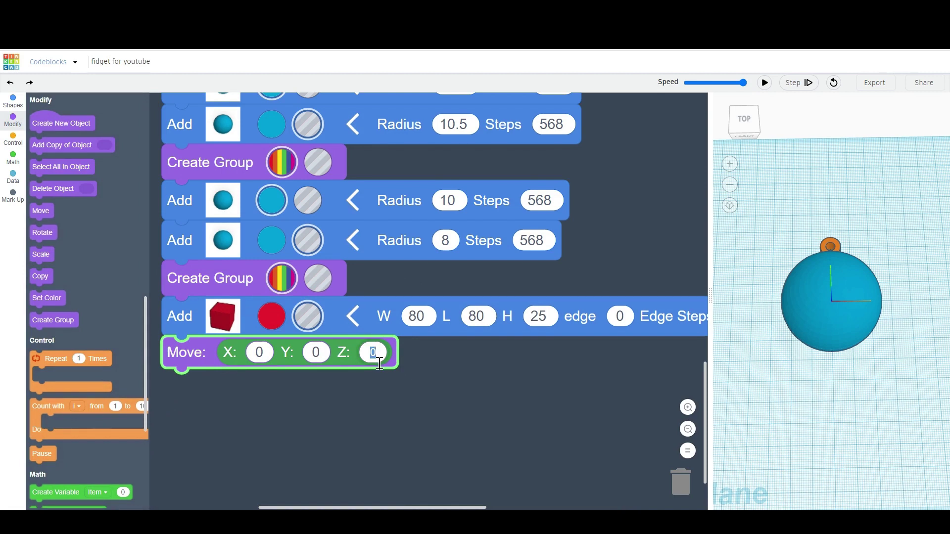
type("20")
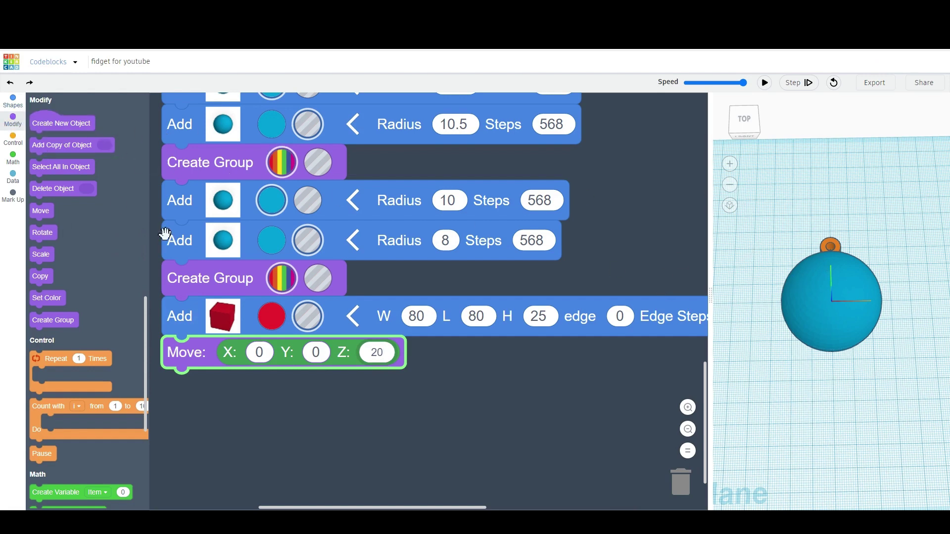
Step: Add a second box under the Move block with W 80, L 80 and H 25
left_click(11, 106)
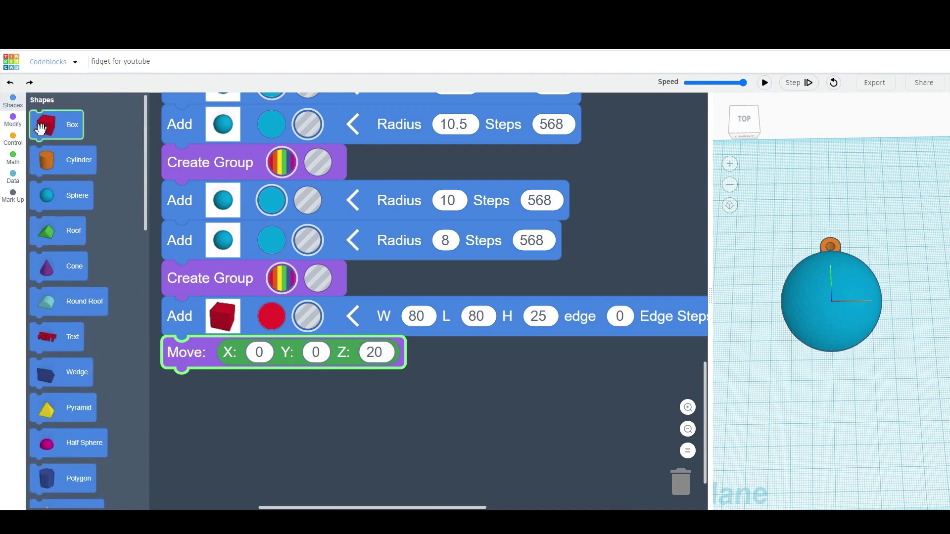
left_click_drag(46, 130, 196, 390)
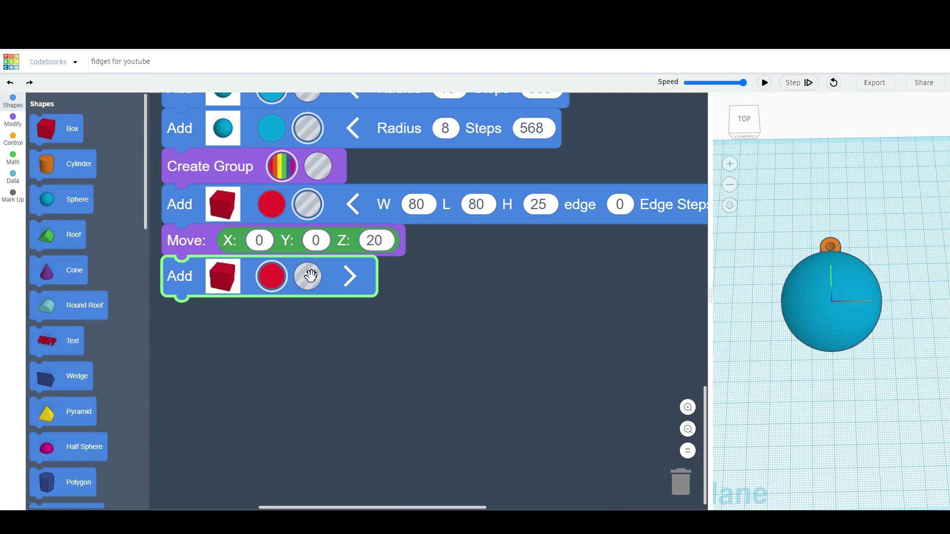
left_click(350, 277)
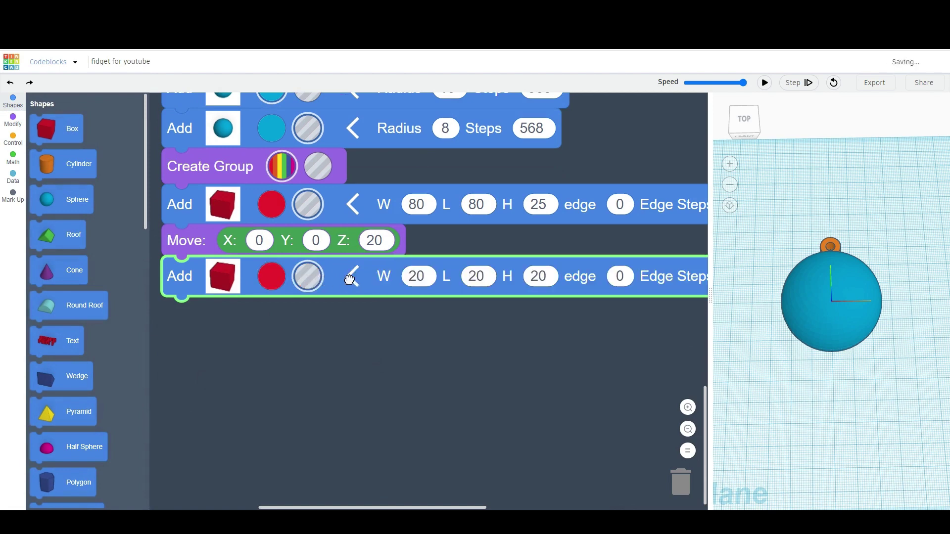
type("80")
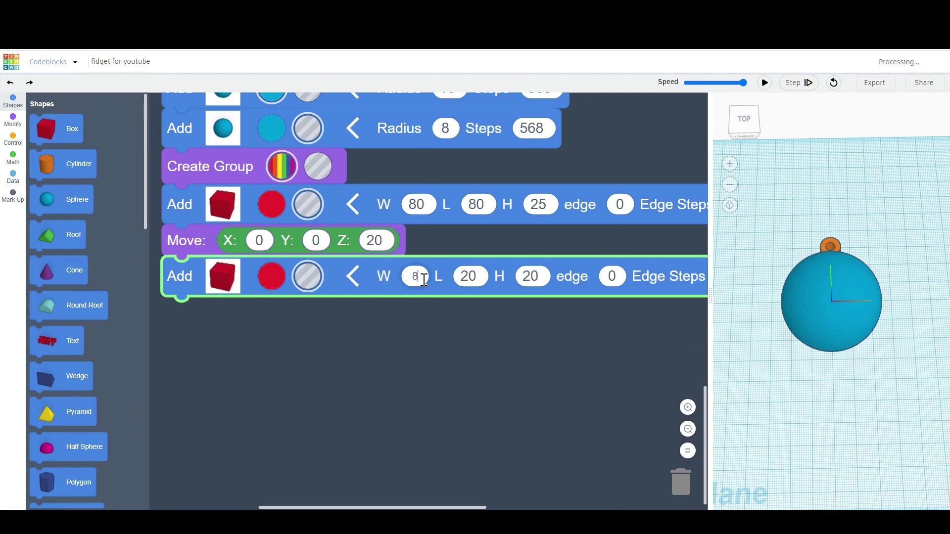
type("80")
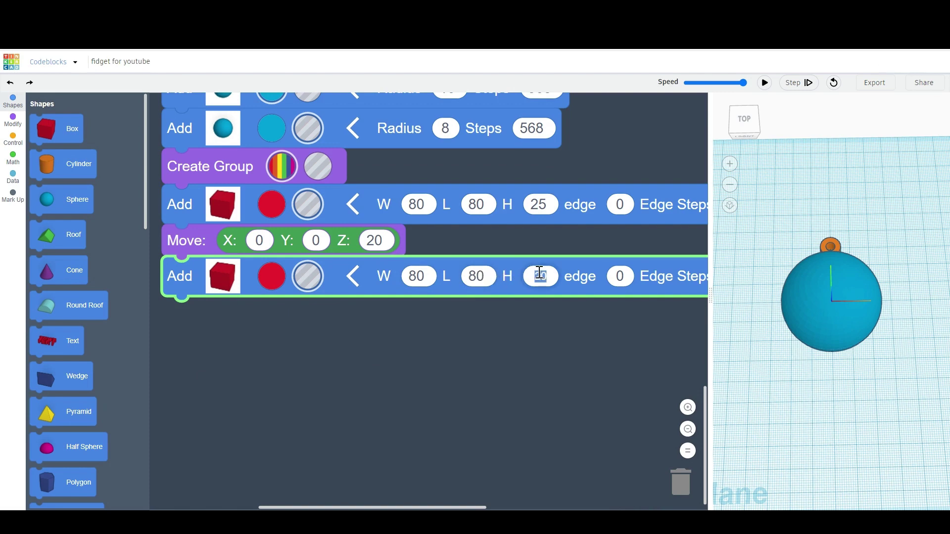
type("25")
Step: Follow the second box with a Move block of Z -20
left_click(13, 124)
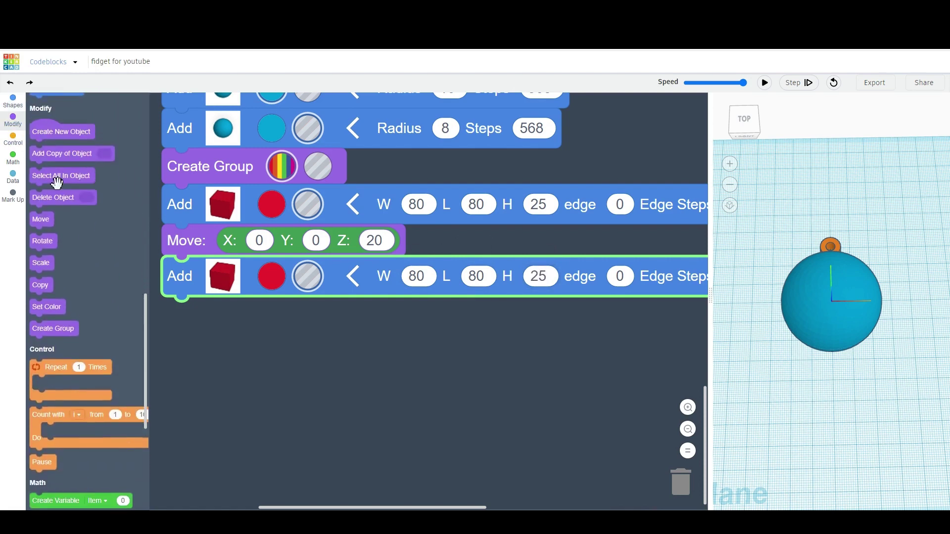
left_click_drag(41, 211, 168, 310)
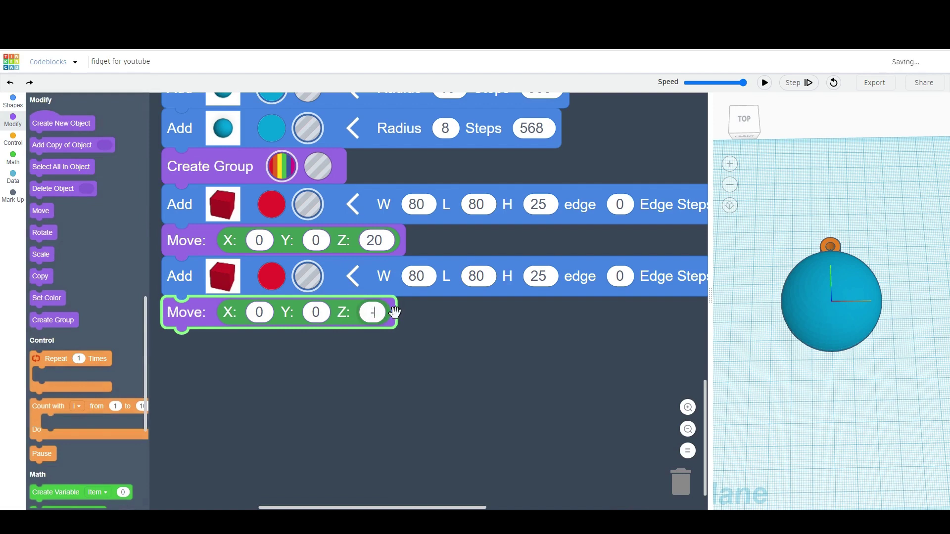
type("20")
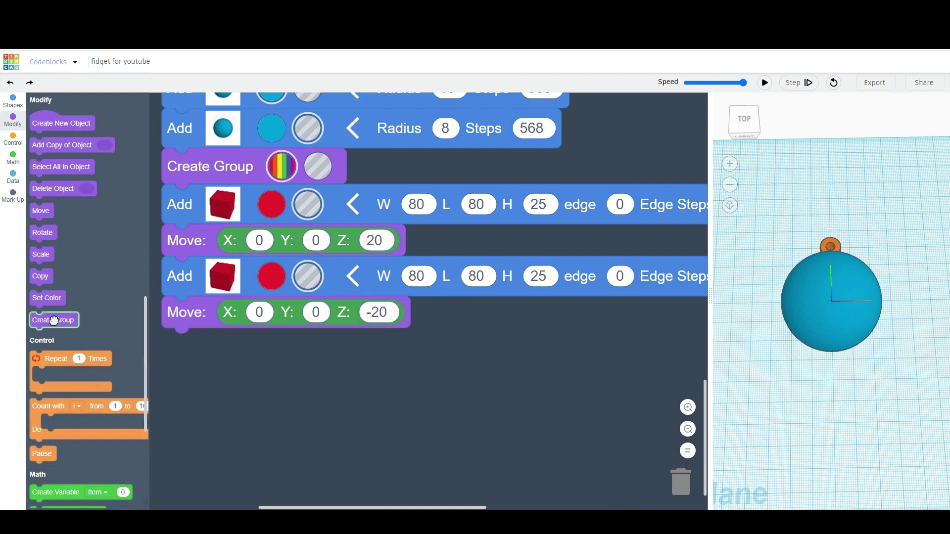
Step: Append a Create Group block that groups everything built so far
left_click_drag(49, 320, 185, 333)
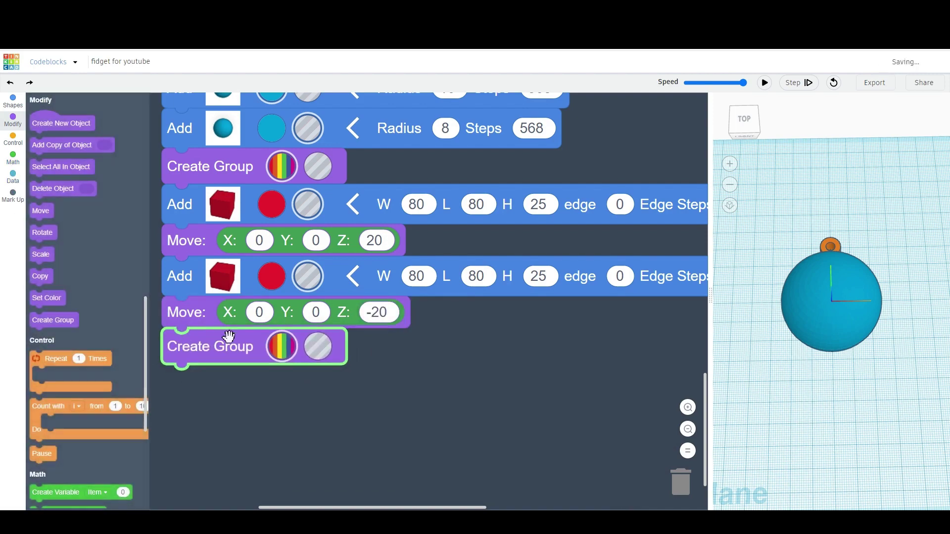
right_click_drag(866, 203, 853, 251)
right_click_drag(779, 355, 808, 349)
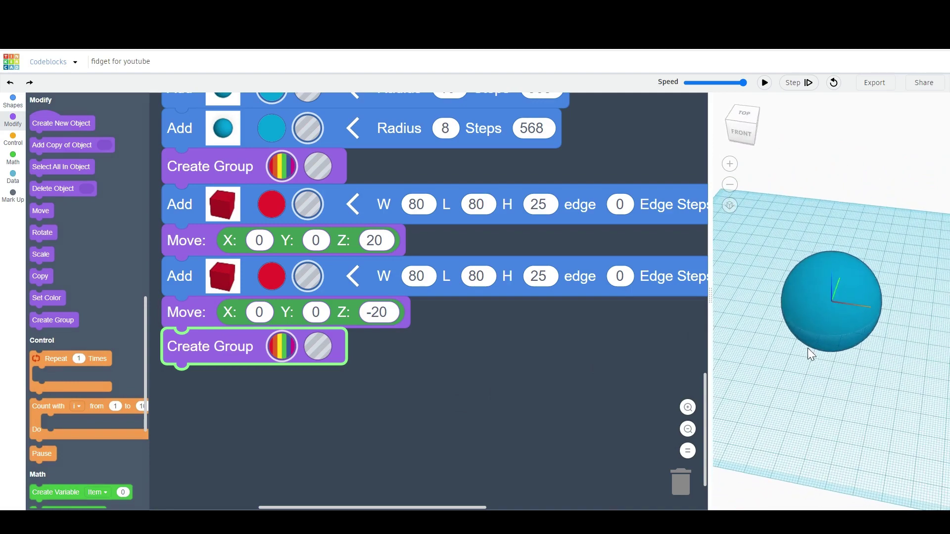
Step: Add a Move block under the group with Z set to 7.5
left_click(42, 211)
scroll(99, 287, "up", 3)
scroll(49, 278, "down", 1)
left_click_drag(49, 275, 174, 376)
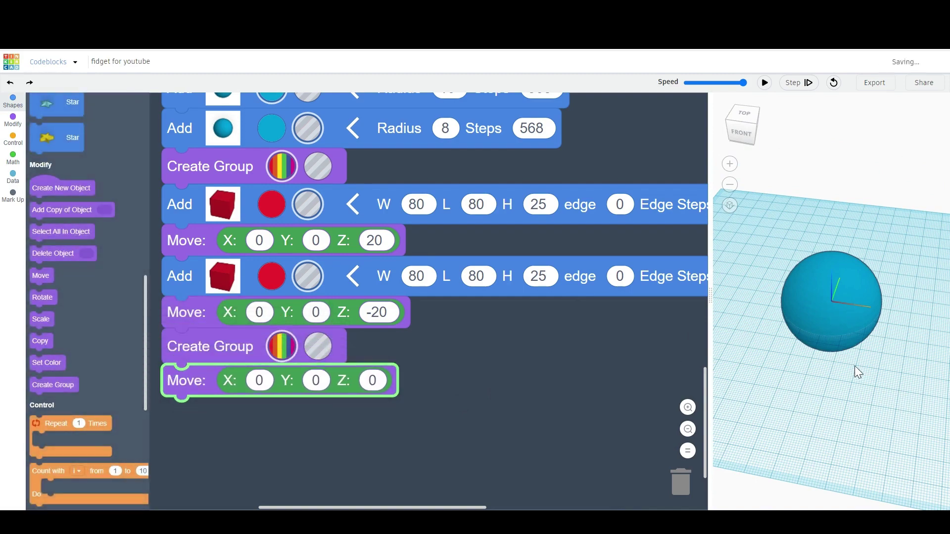
right_click_drag(858, 372, 827, 349)
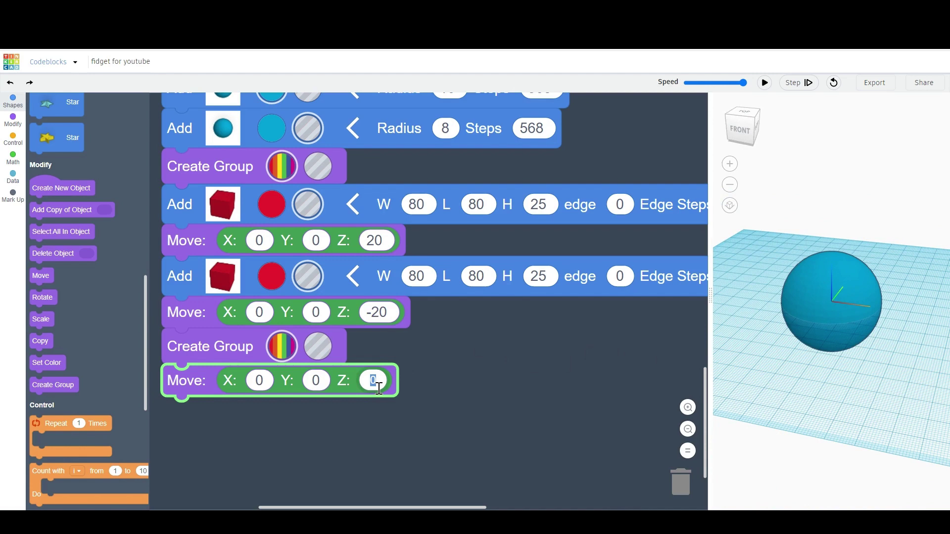
type(".5")
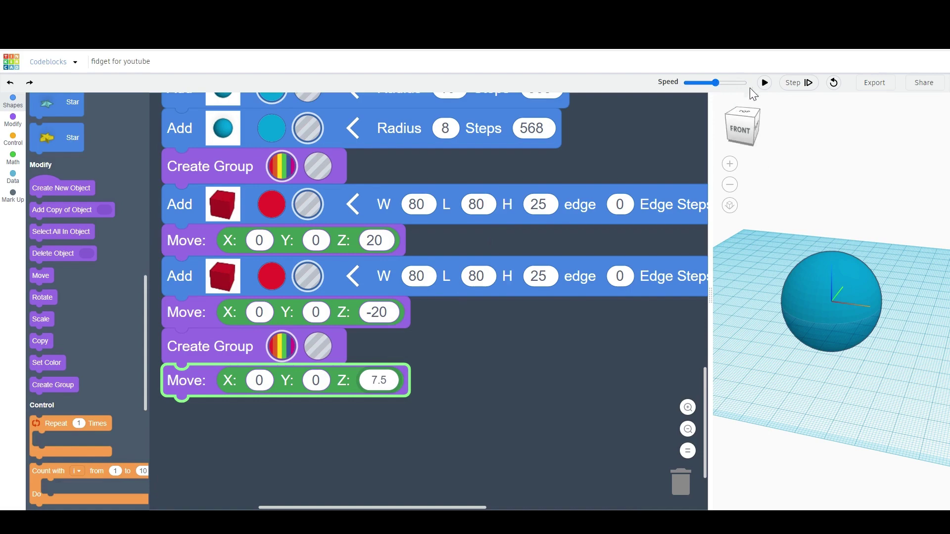
Step: Run the program, widen the 3D preview, and zoom and orbit around the ringed disc and loop
left_click(765, 83)
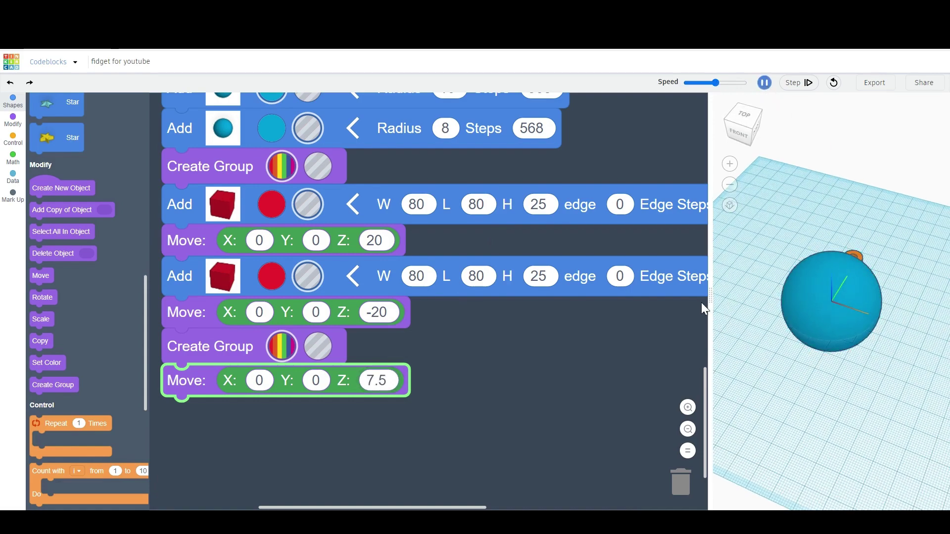
left_click_drag(710, 296, 415, 310)
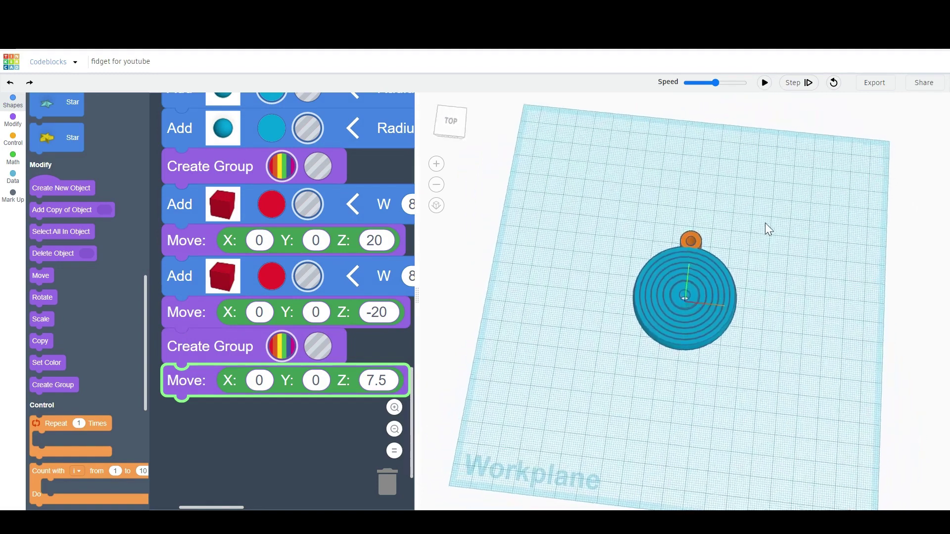
scroll(689, 296, "up", 3)
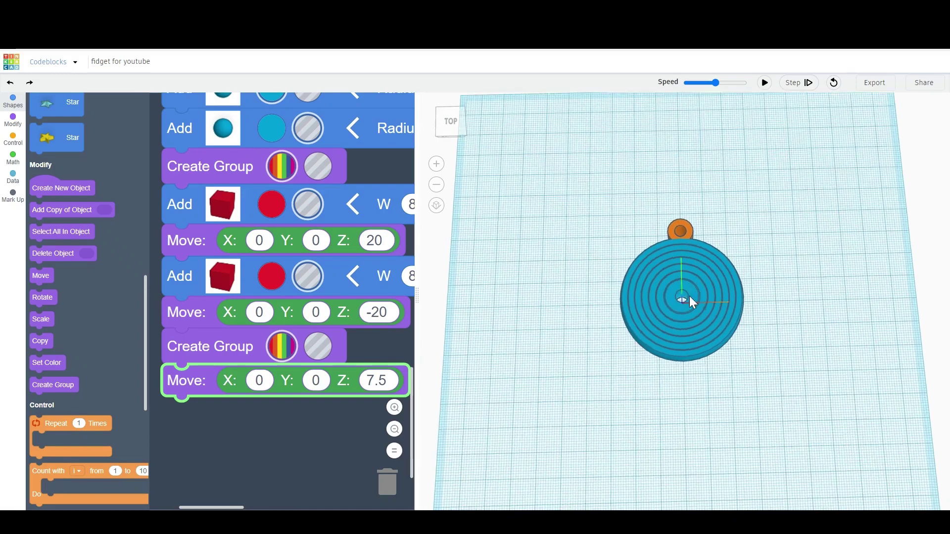
scroll(680, 296, "up", 2)
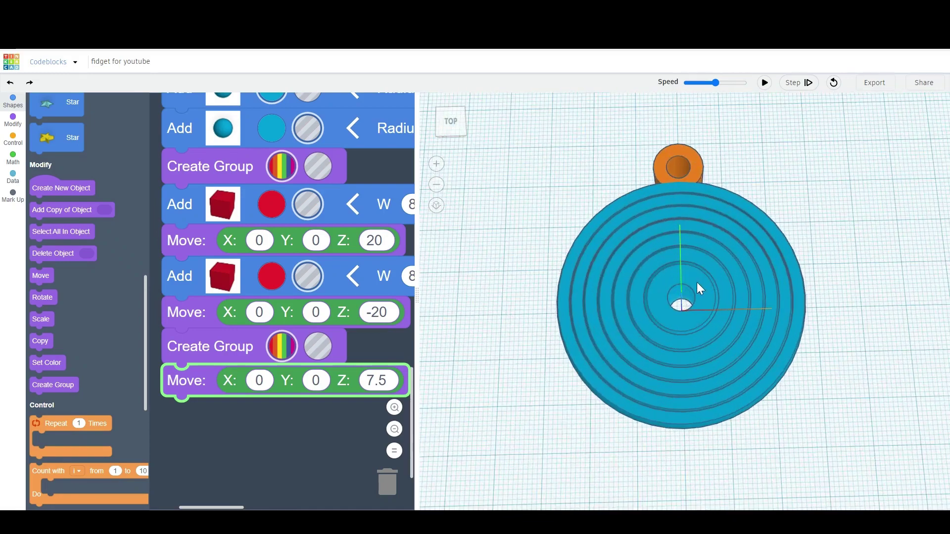
right_click_drag(829, 207, 641, 223)
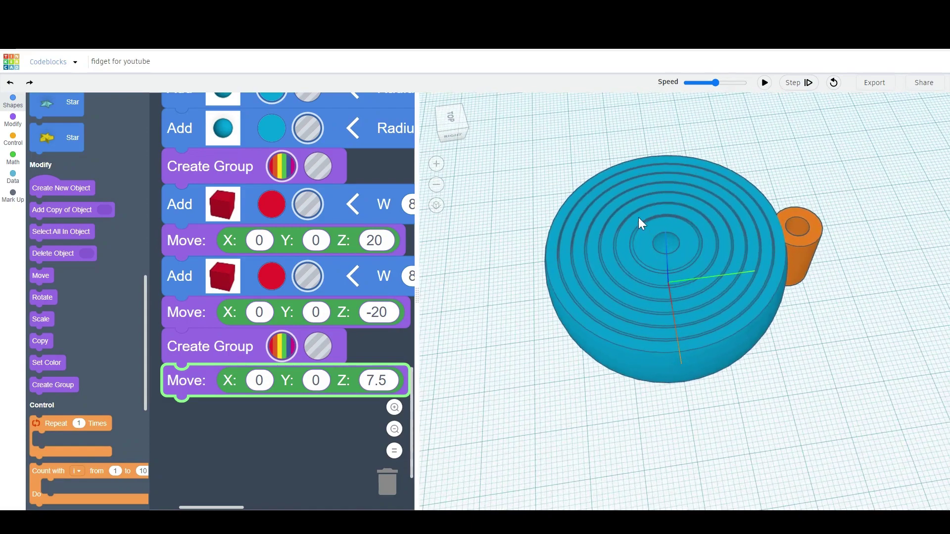
right_click_drag(734, 141, 879, 181)
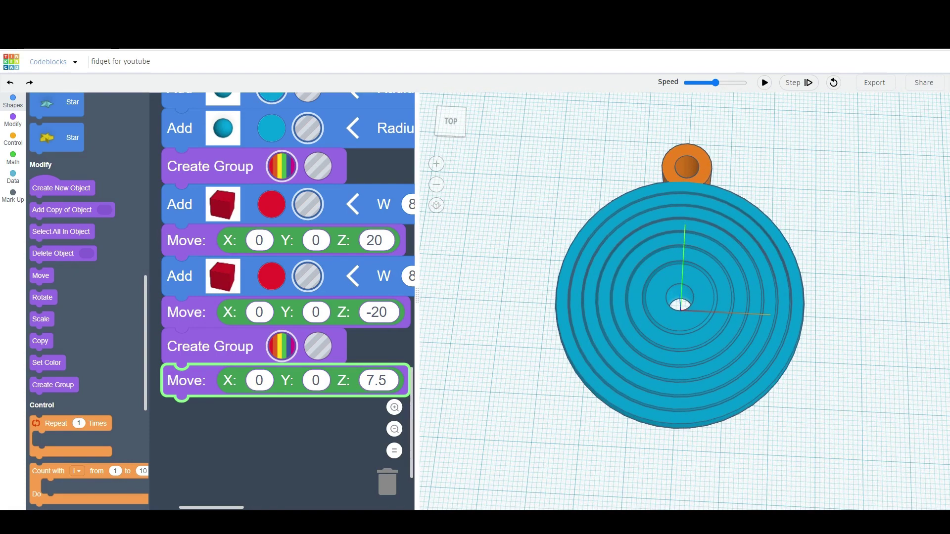